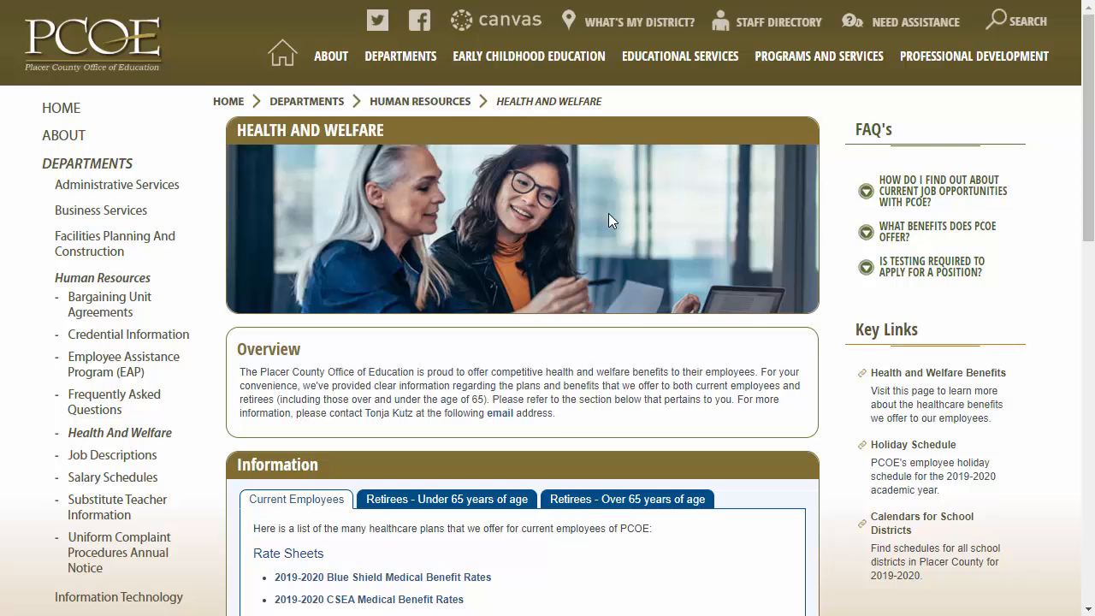
# View the health plans offered to retirees over 65 years of age on the Health and Welfare page
pyautogui.scroll(-3, 608, 213)
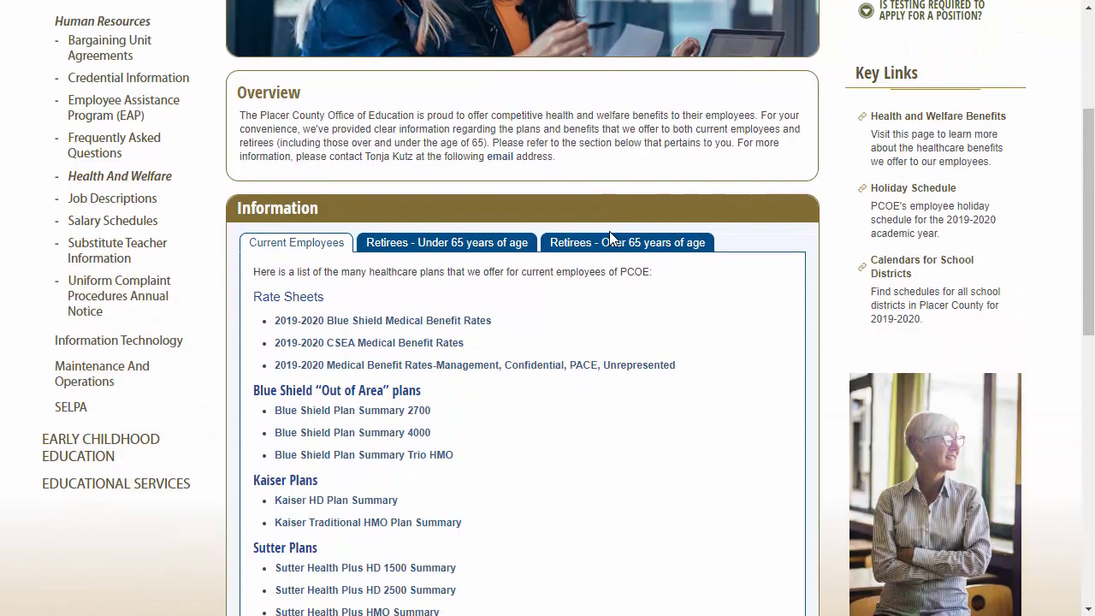
pyautogui.click(610, 247)
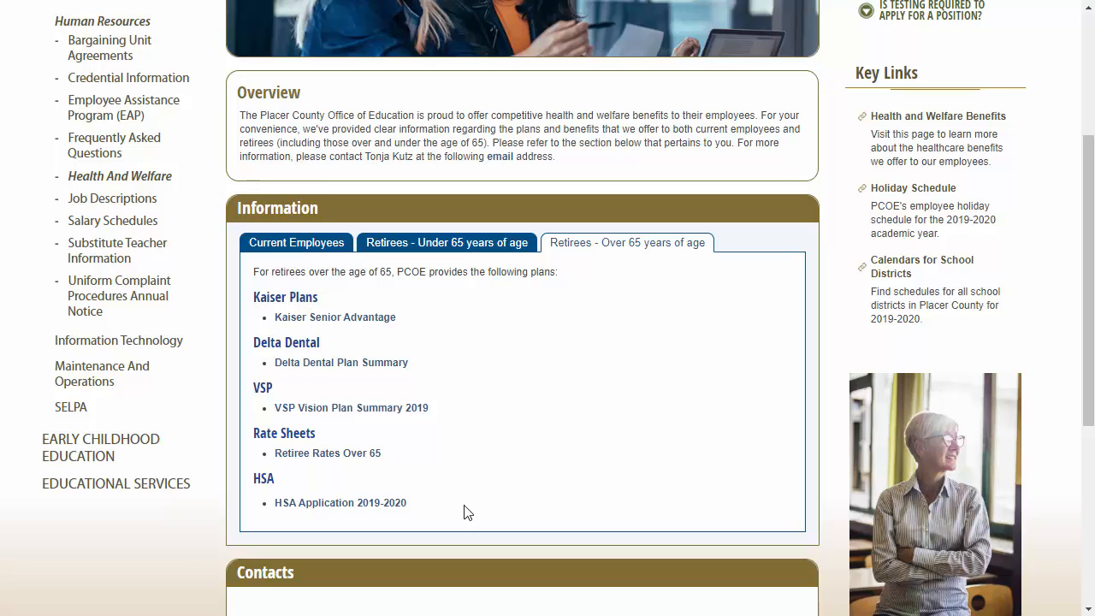
# Sign in to the WebAdmin area from the page footer using the saved credentials
pyautogui.scroll(-5, 659, 465)
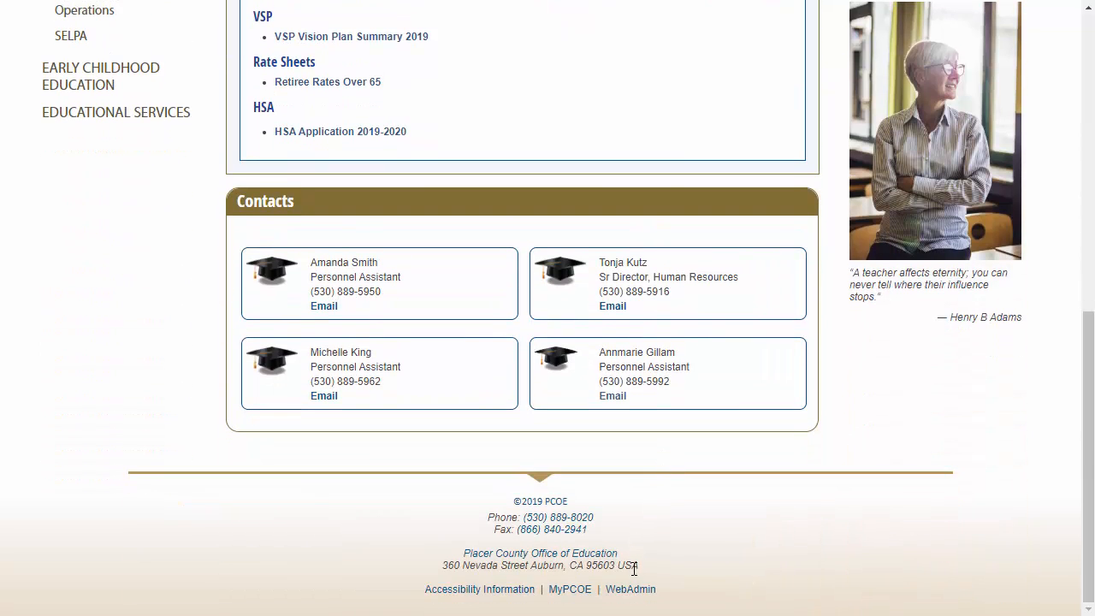
pyautogui.click(632, 590)
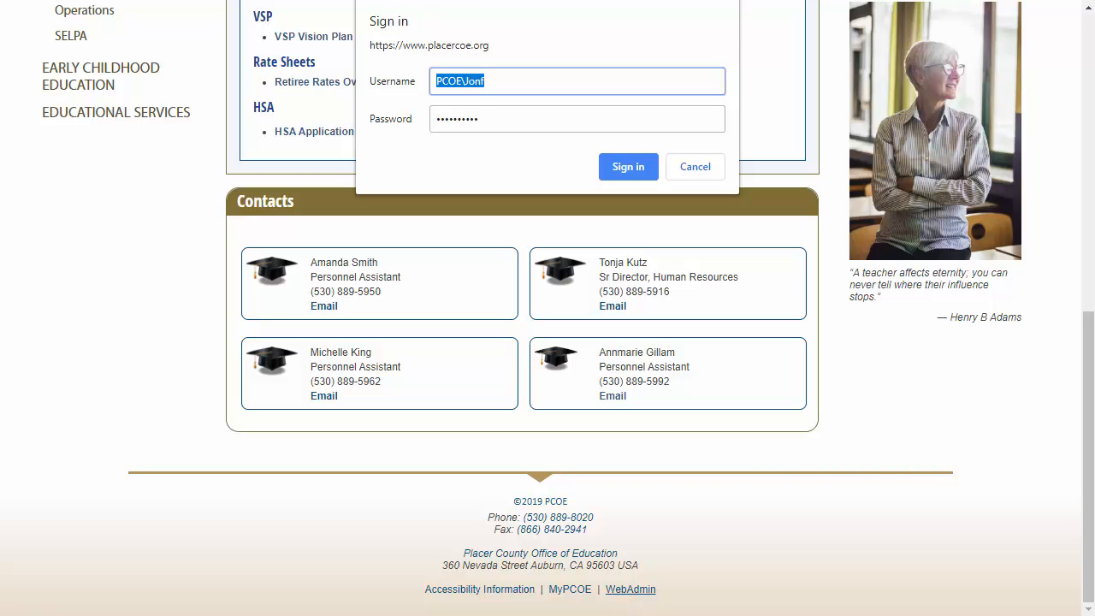
pyautogui.click(620, 167)
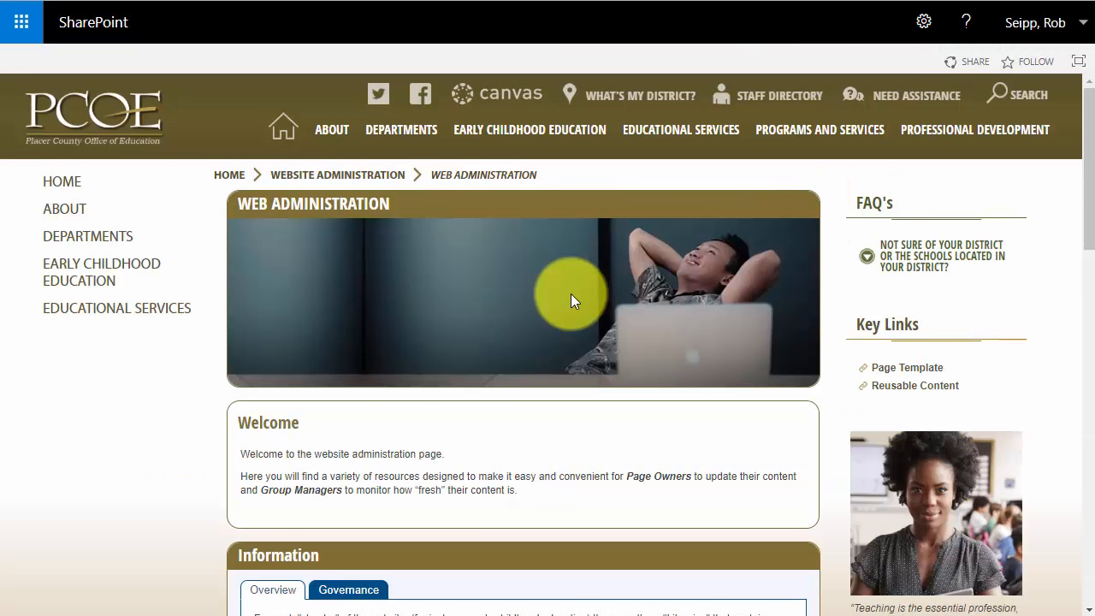
# Review the Departments, ECE and Educational Services library listings in the Page Administration section
pyautogui.scroll(-8, 571, 293)
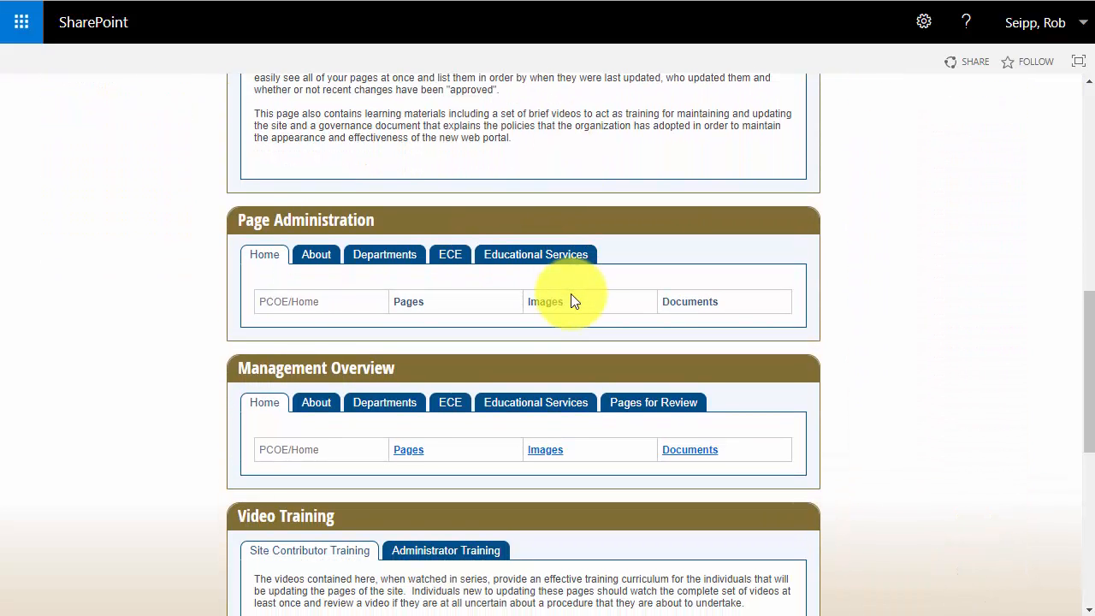
pyautogui.click(385, 256)
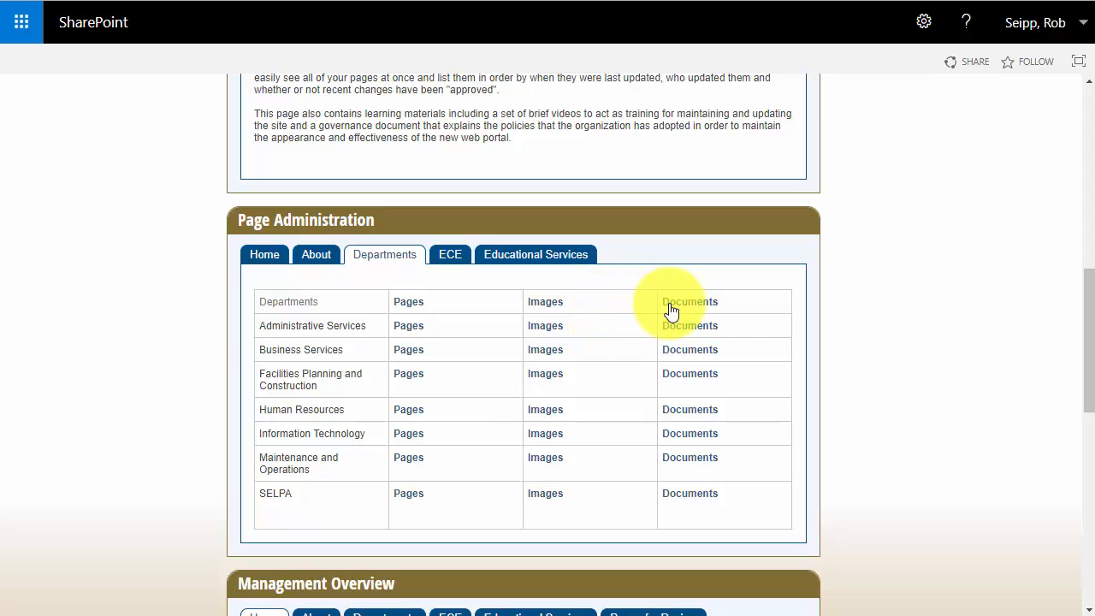
pyautogui.click(453, 262)
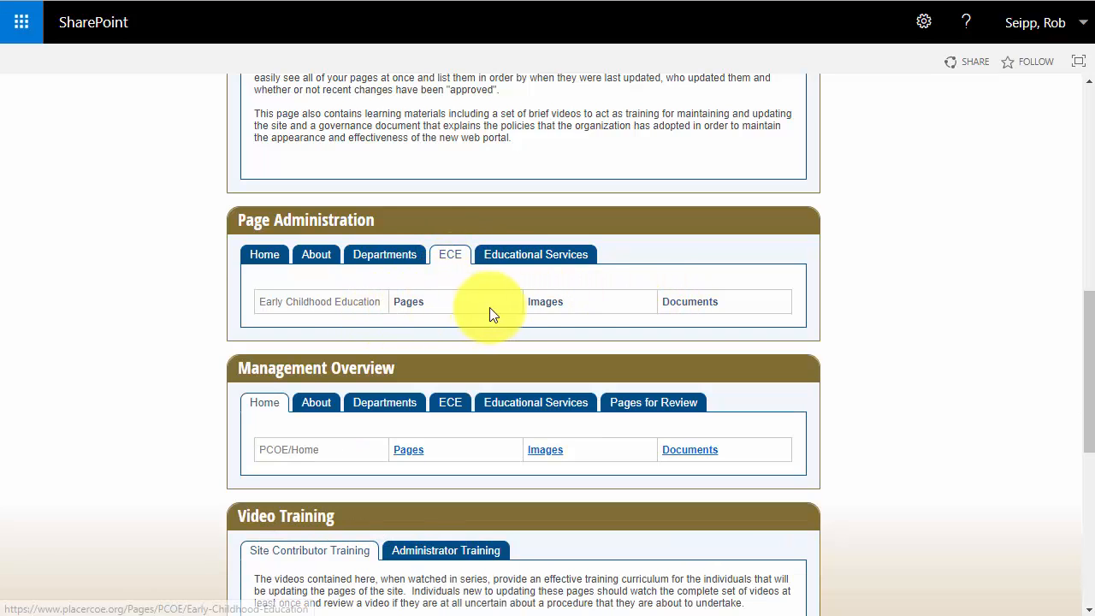
pyautogui.click(554, 256)
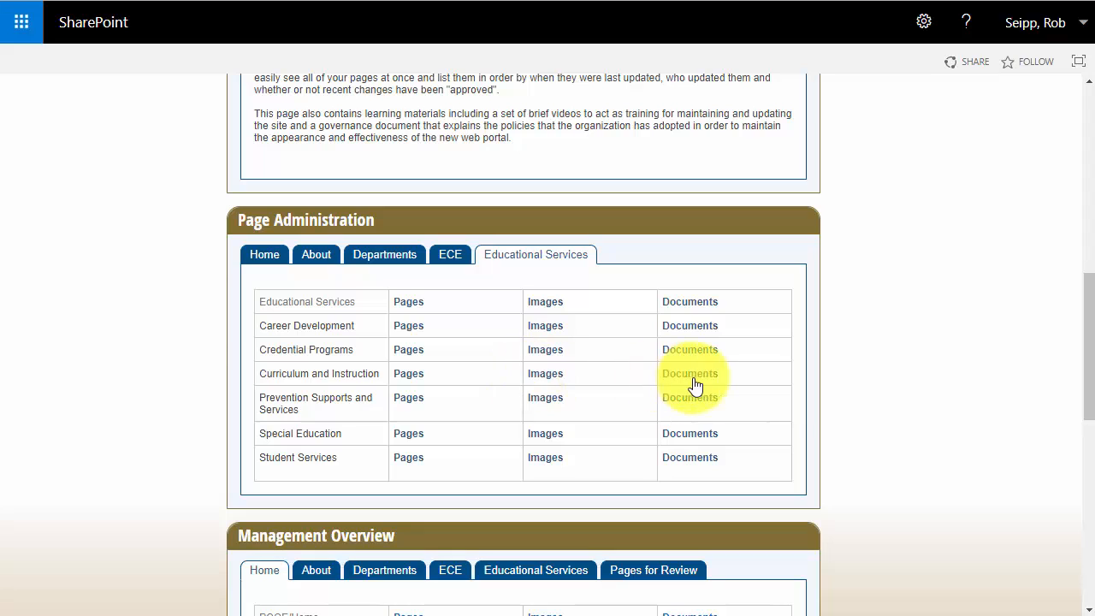
# Open the Human Resources documents library under Departments and look through its Employee-Benefit-Information folder
pyautogui.click(399, 259)
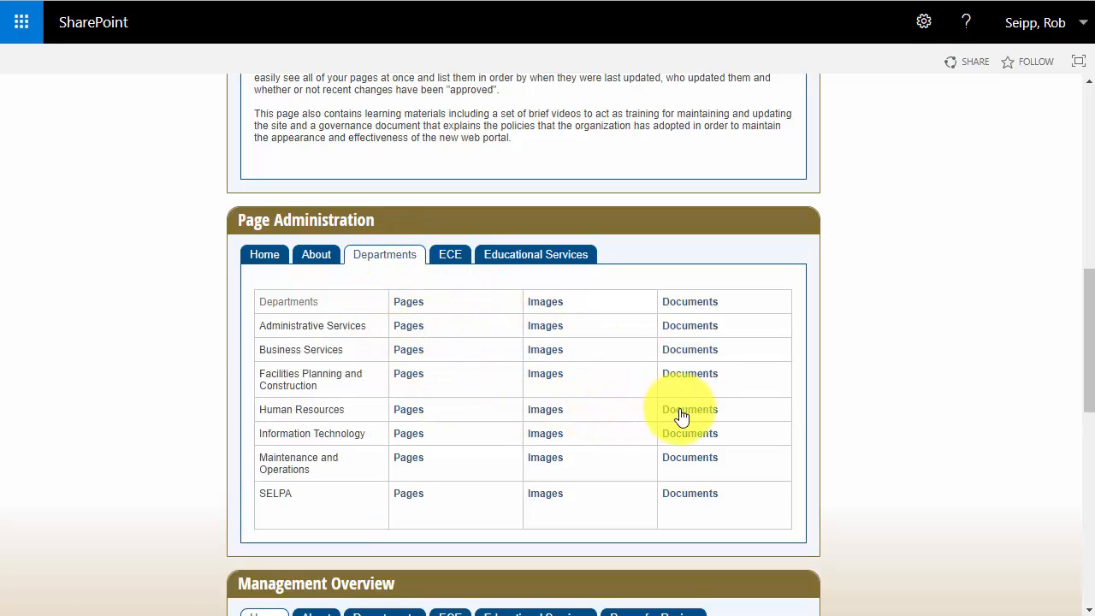
pyautogui.click(680, 414)
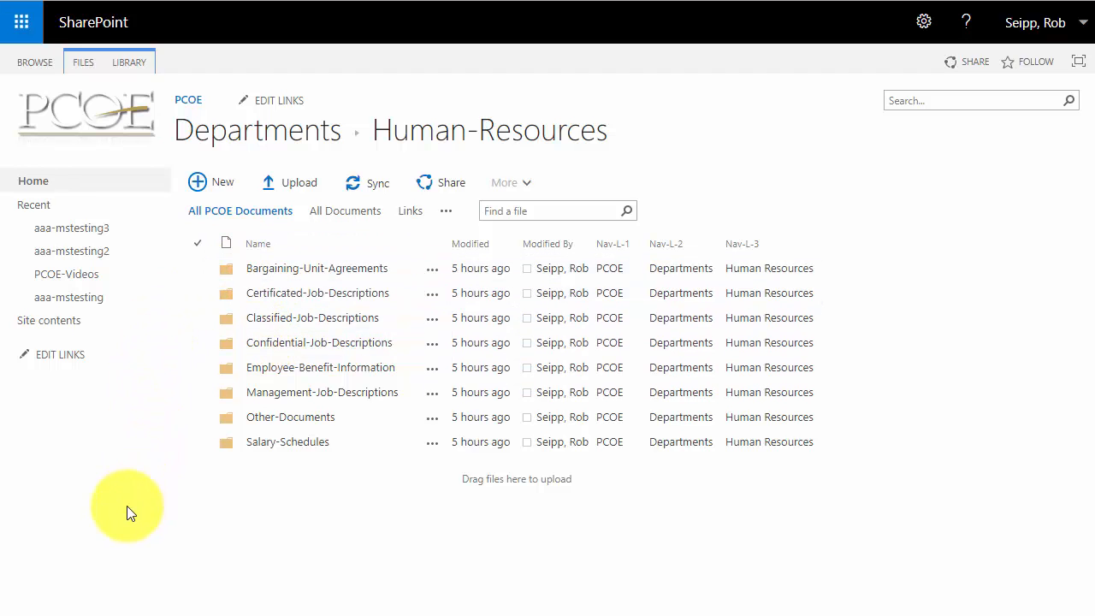
pyautogui.click(280, 371)
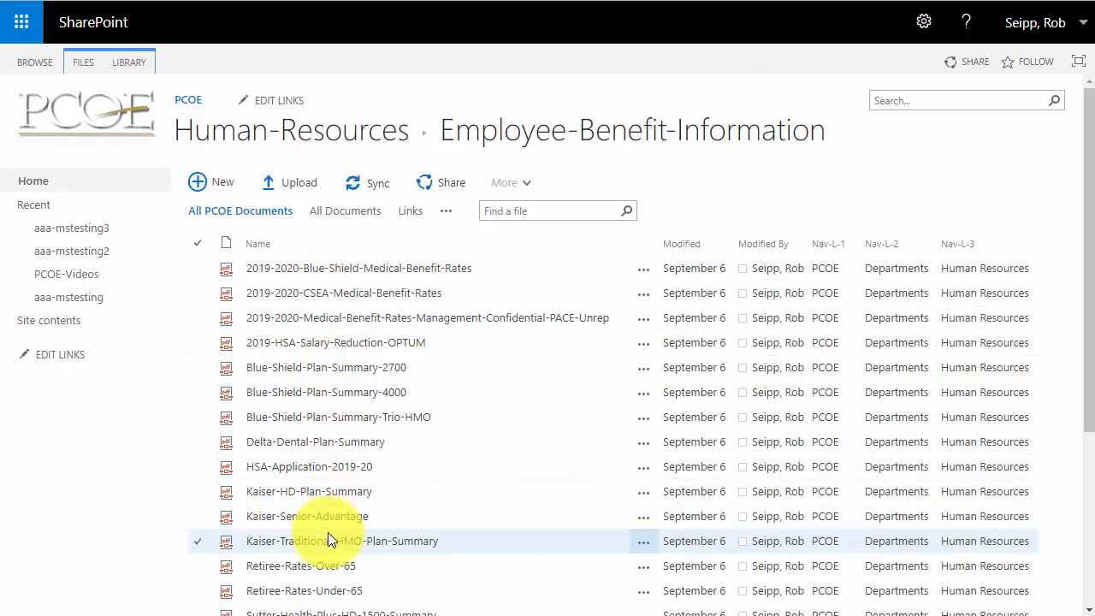
pyautogui.scroll(-3, 328, 532)
pyautogui.scroll(3, 327, 534)
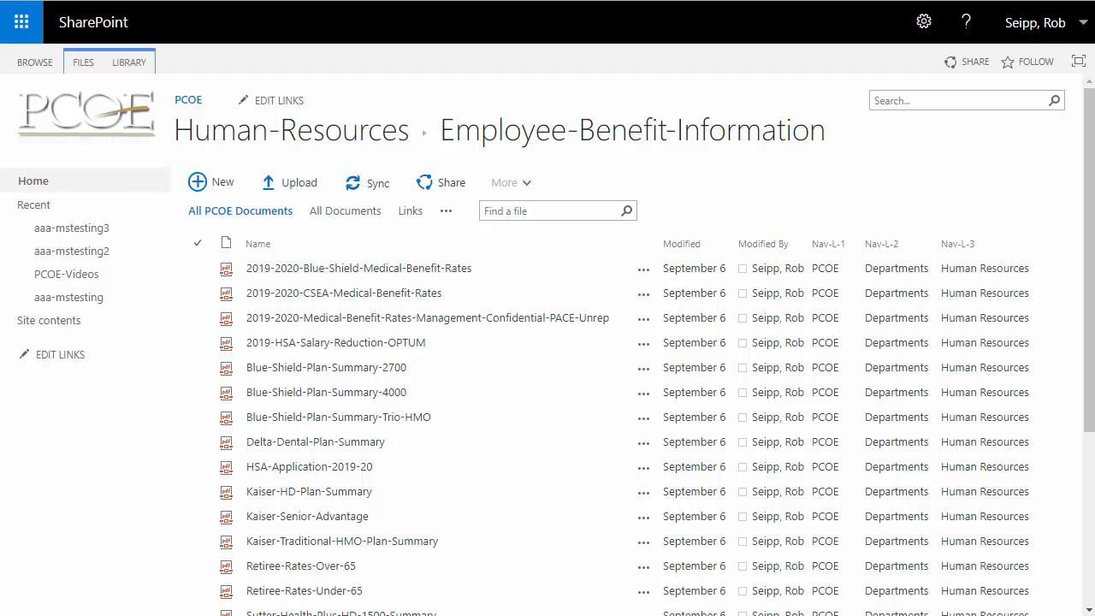
# Upload the Acme-Dental-Summary PDF from the Sample PDF Documents folder and sort the library by most recently modified
pyautogui.moveTo(214, 615); pyautogui.dragTo(261, 401)
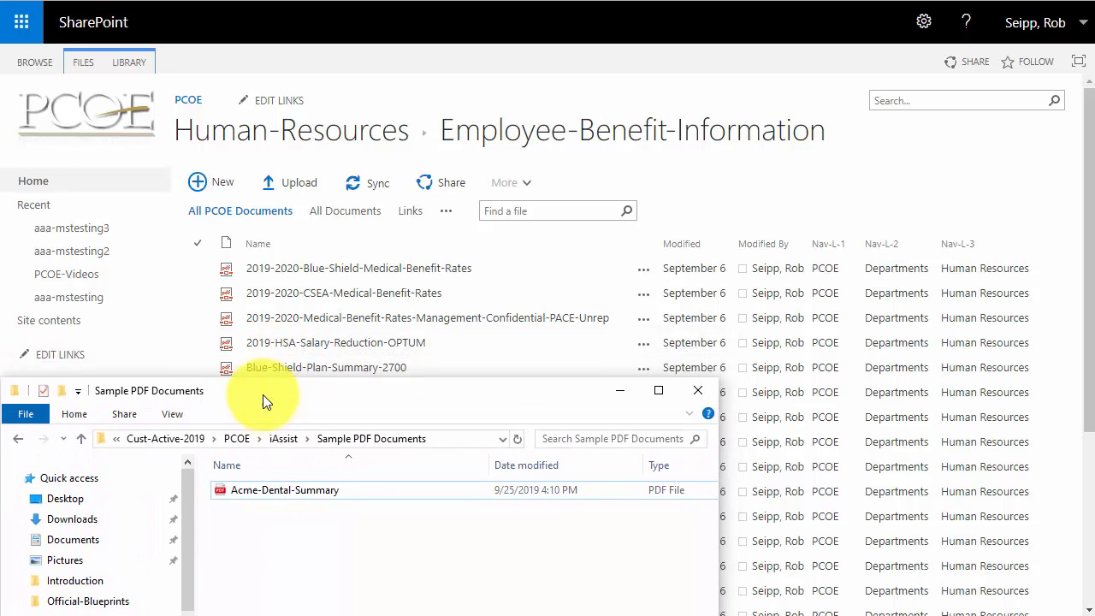
pyautogui.moveTo(327, 489); pyautogui.dragTo(446, 333)
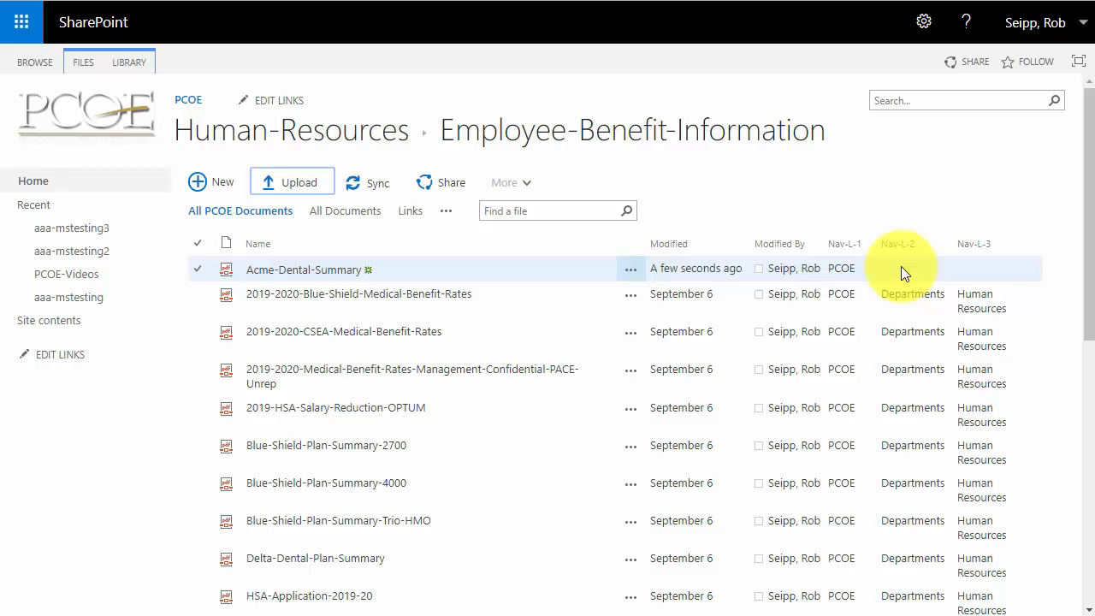
pyautogui.click(681, 249)
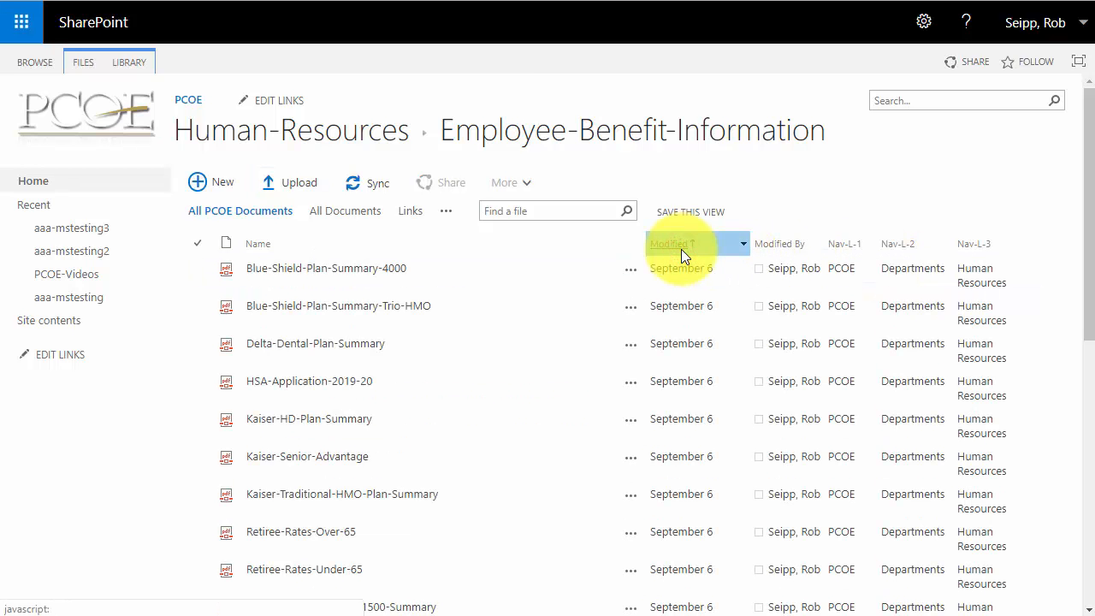
pyautogui.click(681, 249)
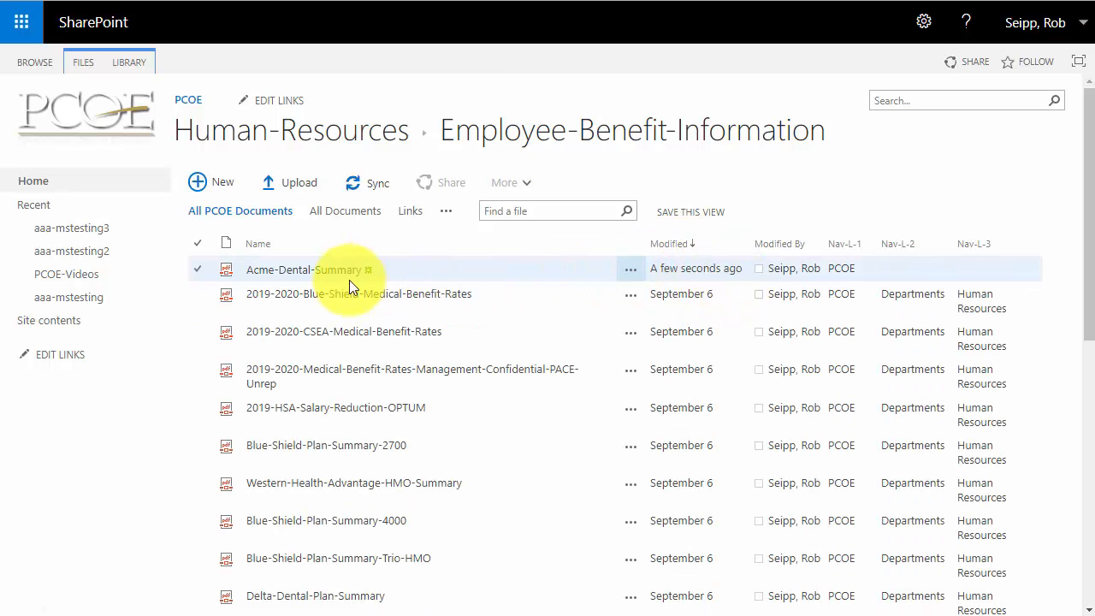
# In Quick Edit, set Acme-Dental-Summary's Nav-L-2 to Departments and Nav-L-3 to Human Resources, and return to the standard view
pyautogui.click(132, 64)
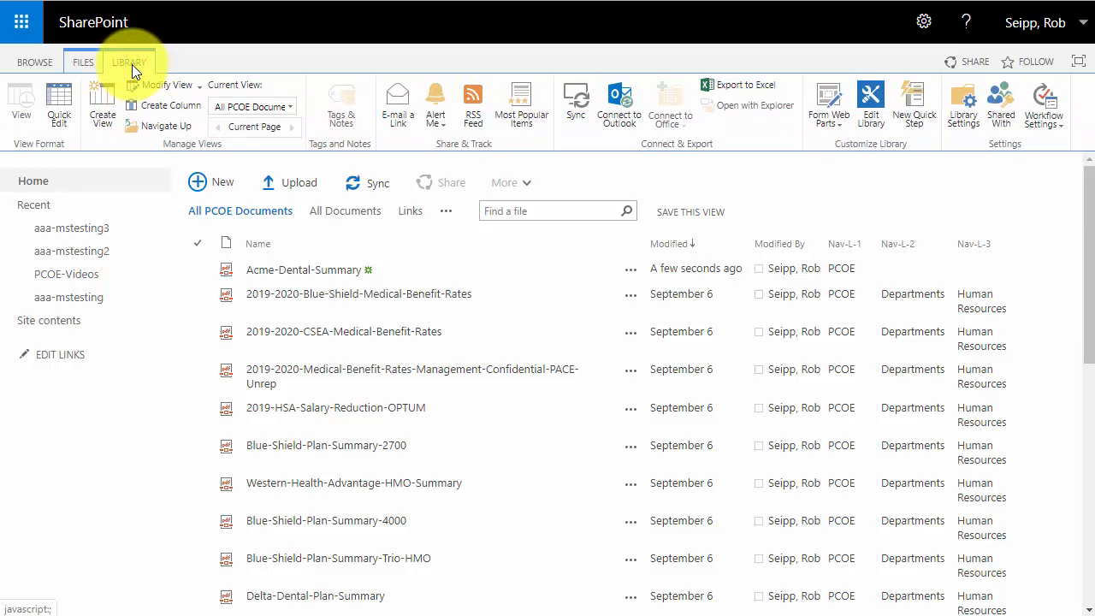
pyautogui.click(63, 104)
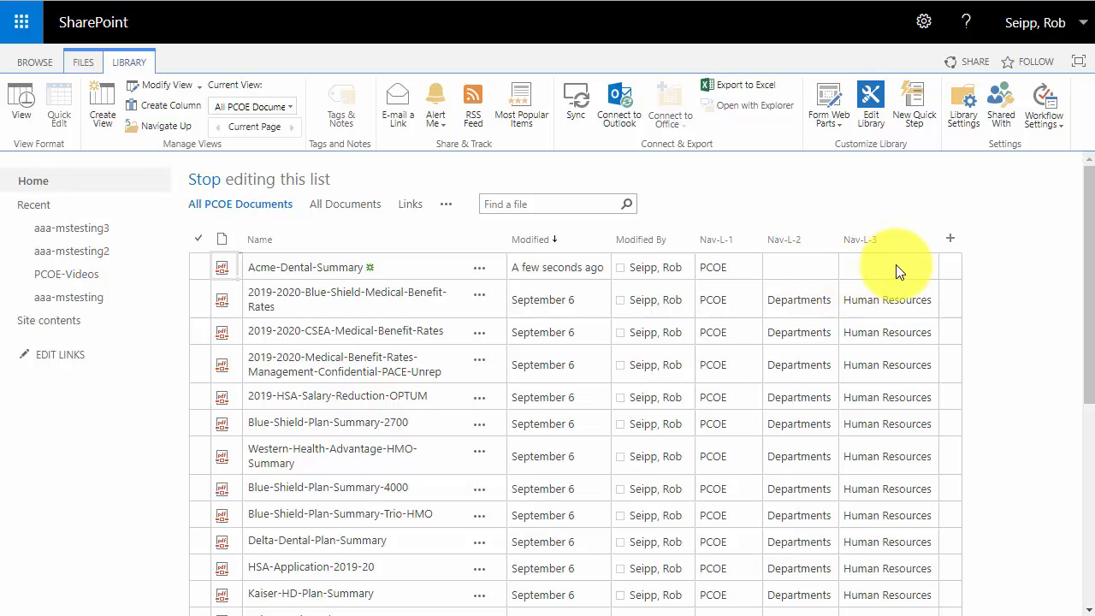
pyautogui.click(807, 301)
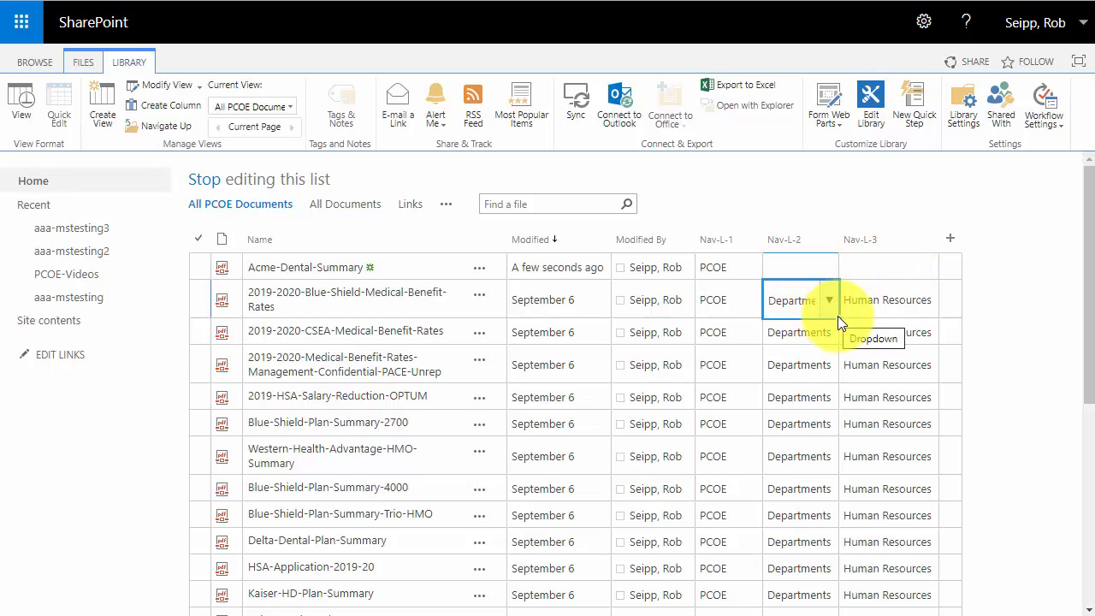
pyautogui.moveTo(839, 318); pyautogui.dragTo(828, 267)
pyautogui.click(924, 309)
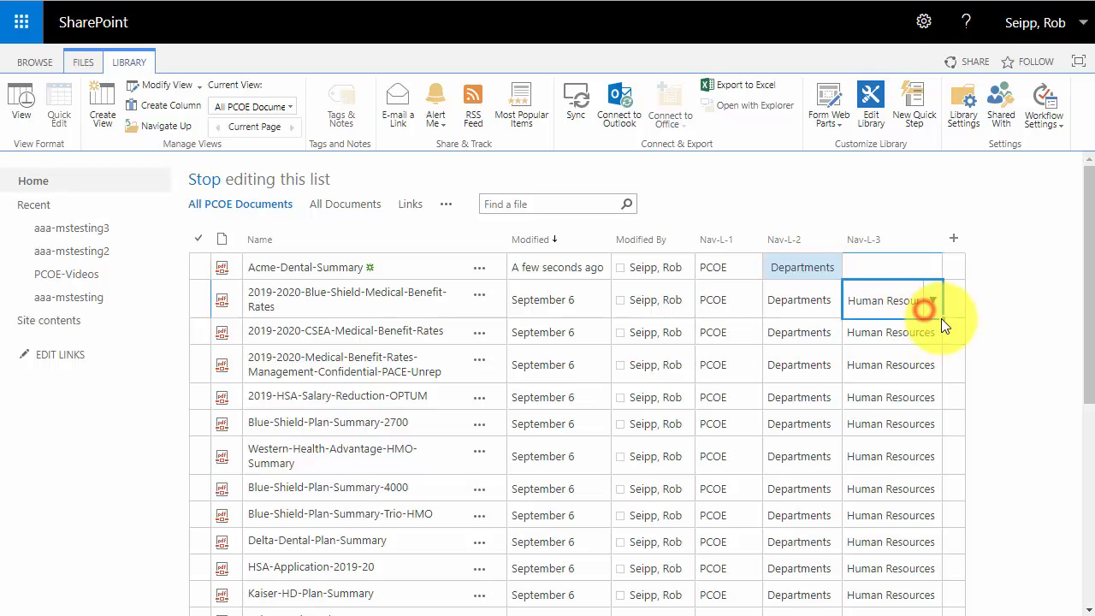
pyautogui.moveTo(942, 317); pyautogui.dragTo(942, 259)
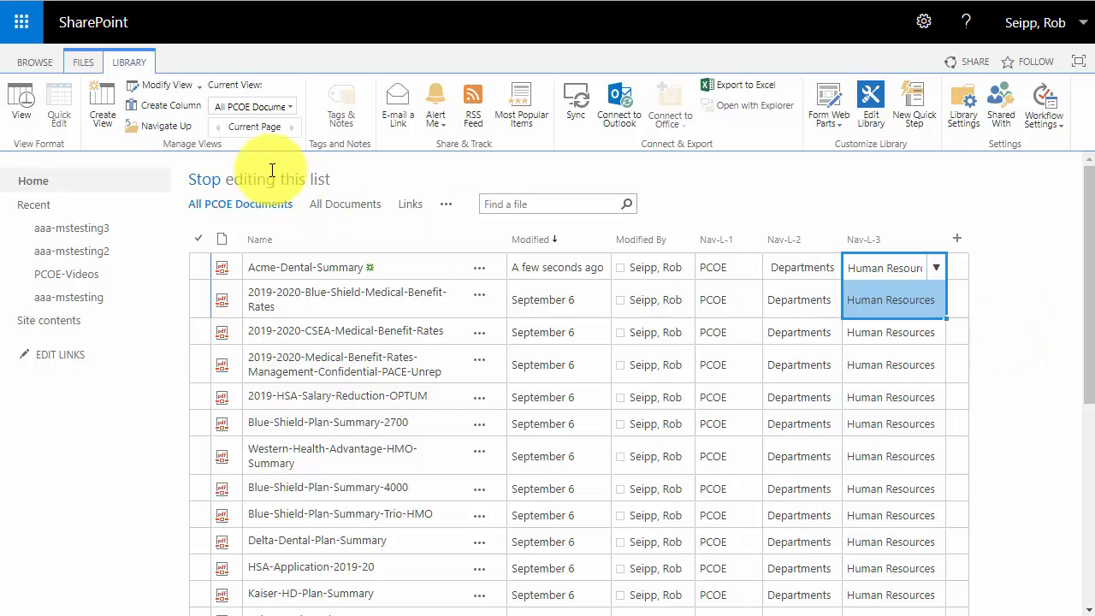
pyautogui.click(20, 104)
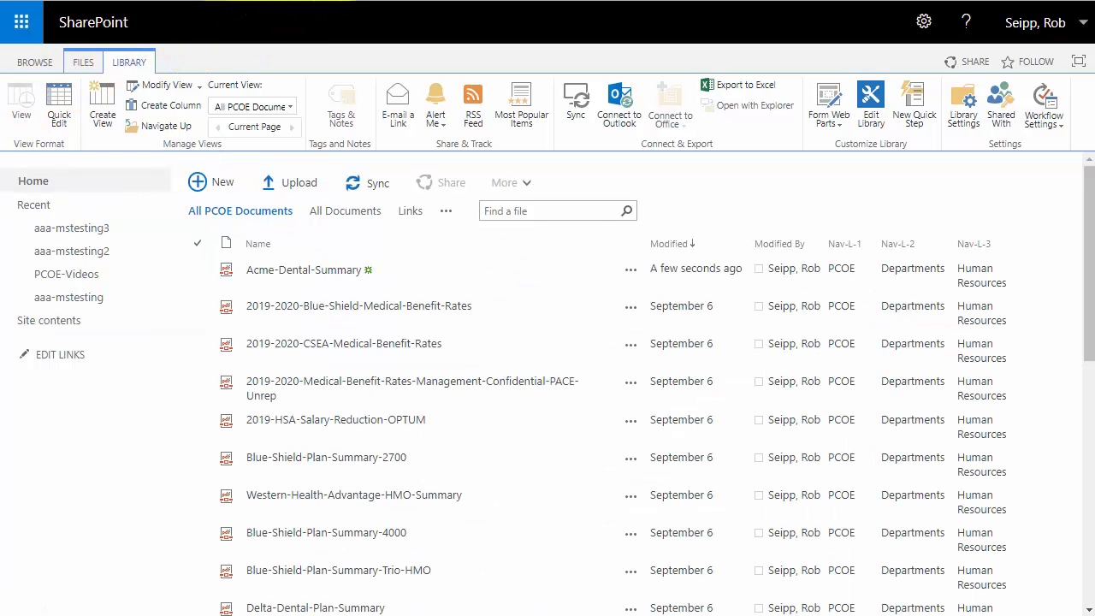
# Close the document library and open the Human Resources Health and Welfare page from the web administration site
pyautogui.hotkey('ctrl', 'w')
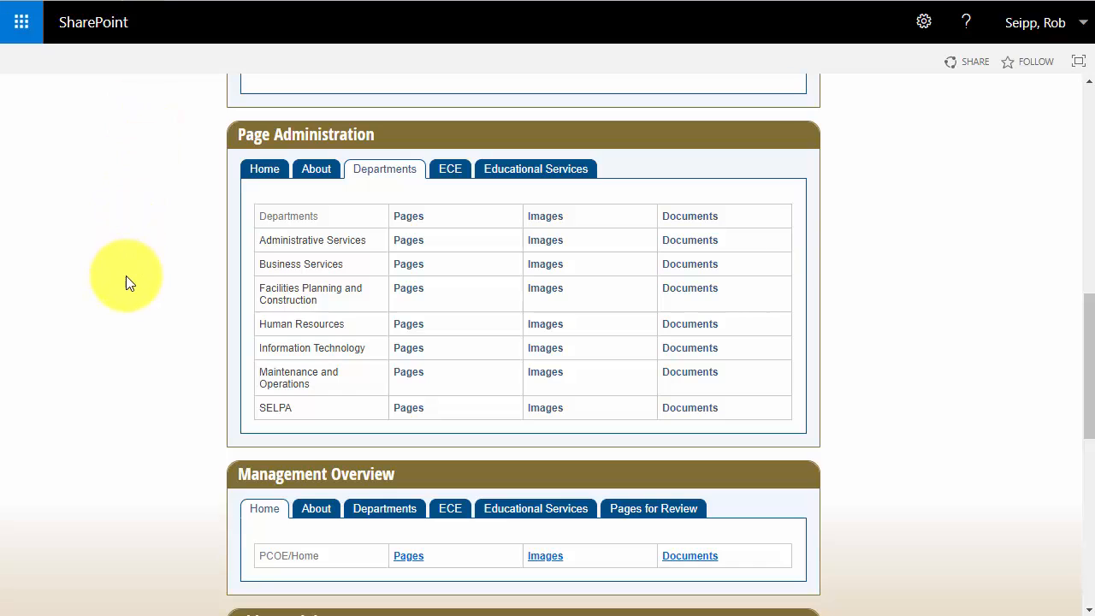
pyautogui.scroll(10, 126, 285)
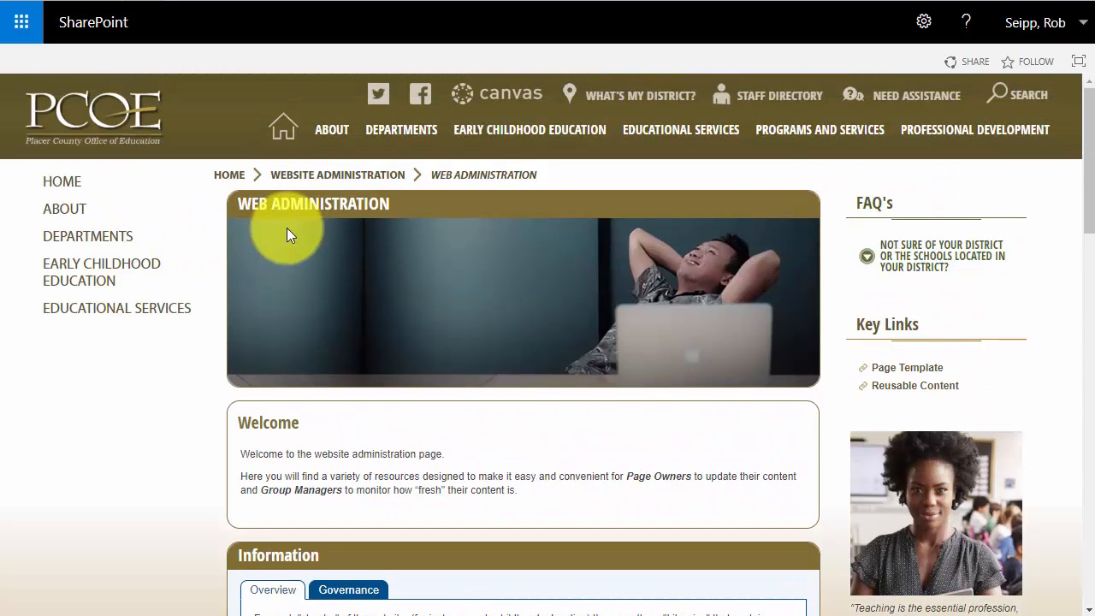
pyautogui.moveTo(435, 130)
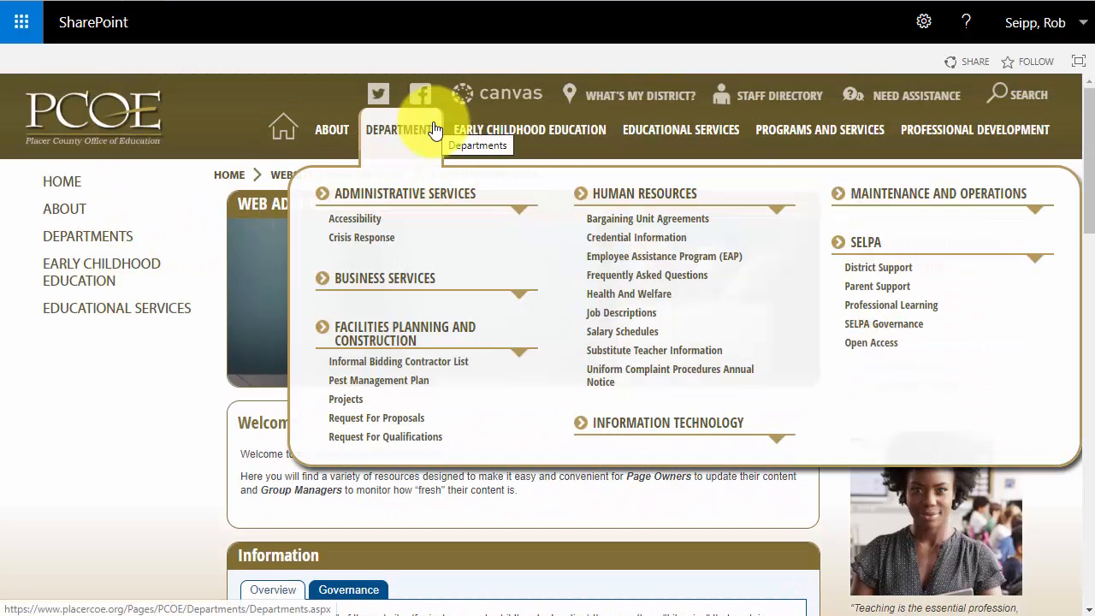
pyautogui.click(600, 296)
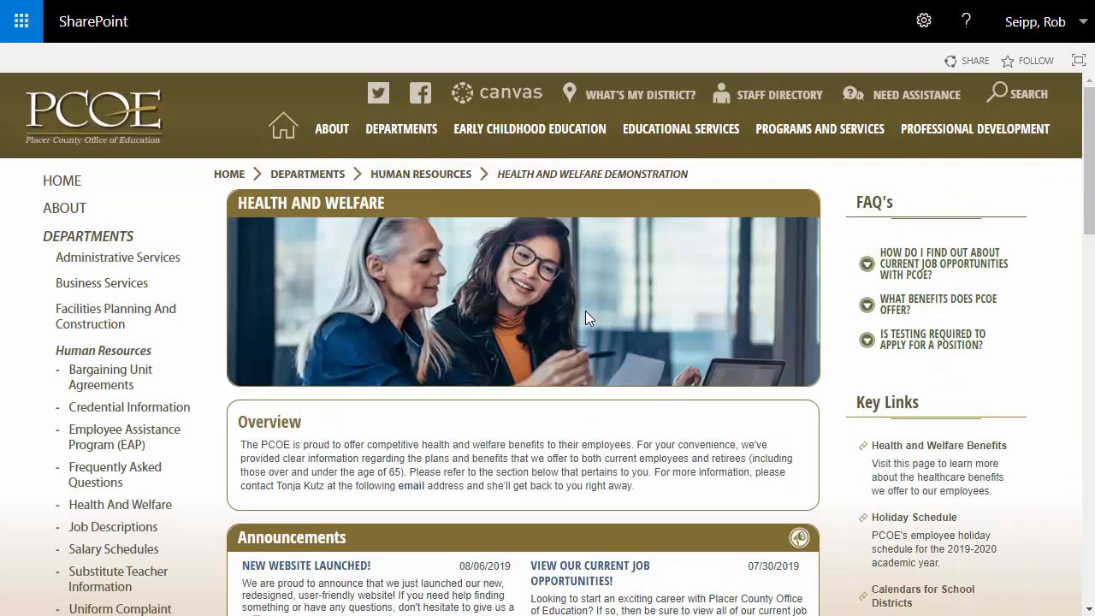
# Show the plans for retirees over 65 years of age in the page's Information section
pyautogui.scroll(-5, 586, 311)
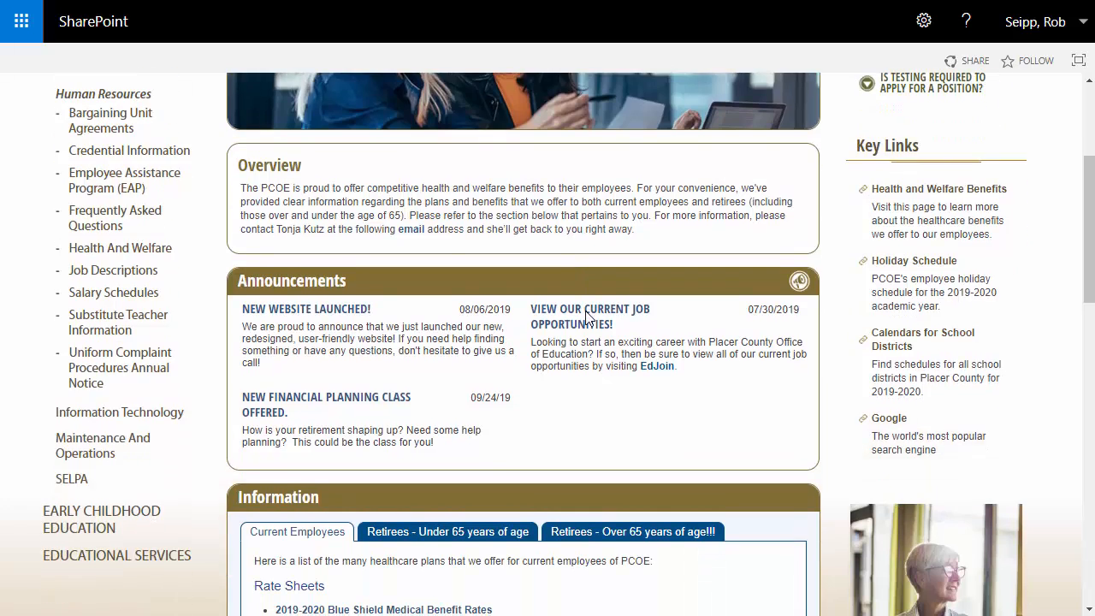
pyautogui.scroll(-1, 585, 310)
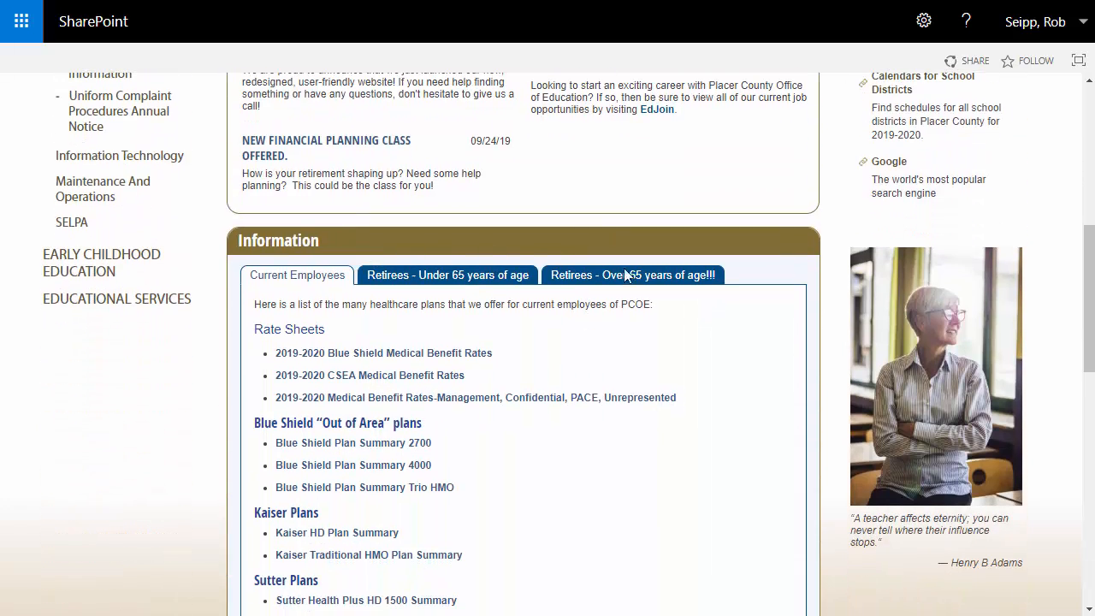
pyautogui.click(654, 278)
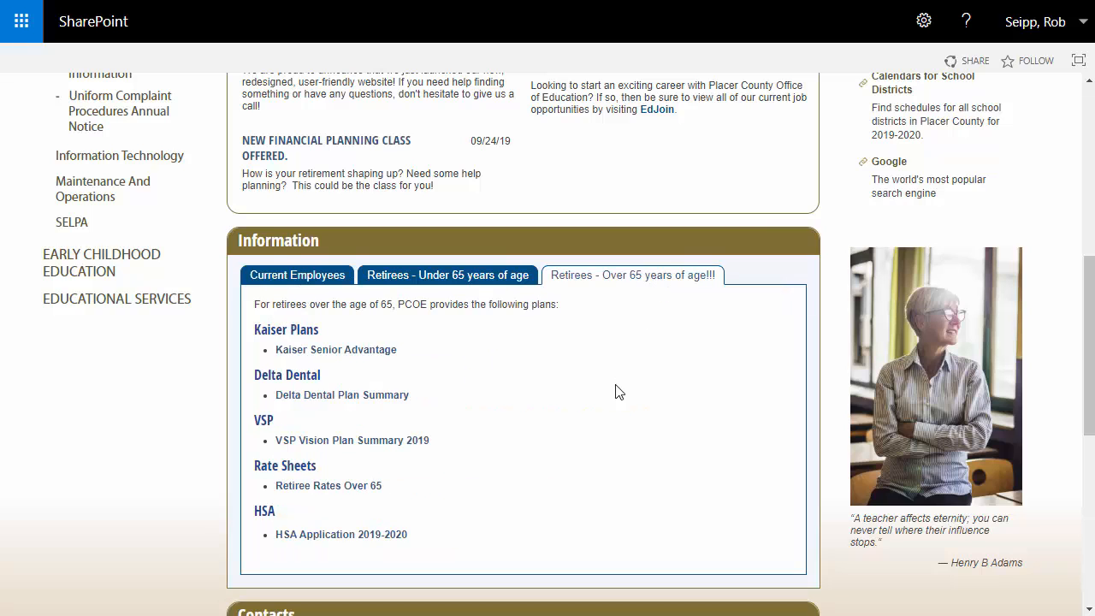
pyautogui.scroll(-1, 596, 428)
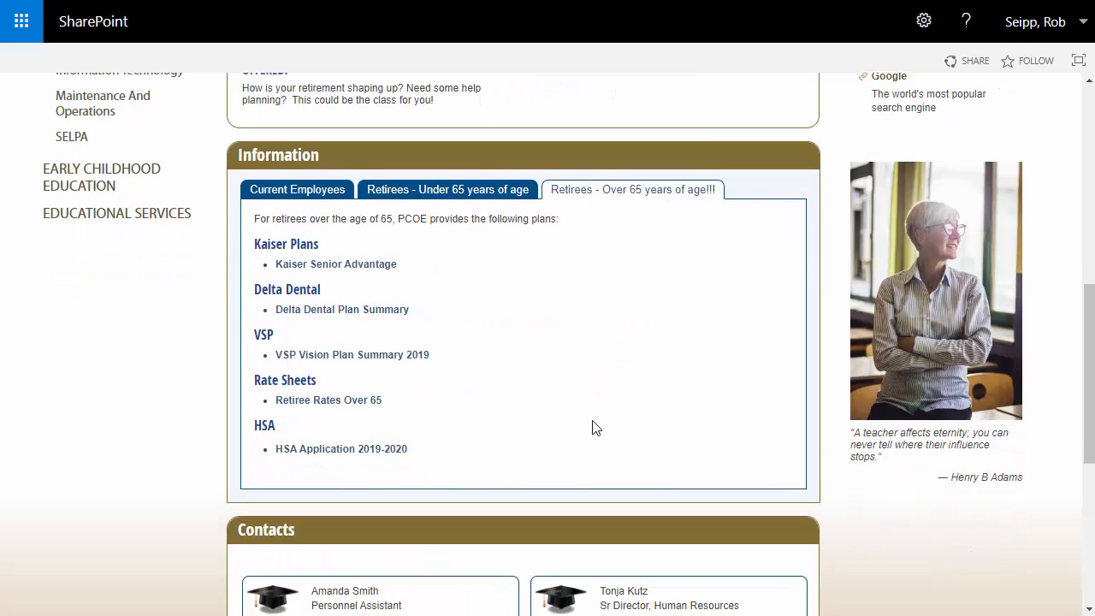
# Put the page in edit mode and add the lines "ACME Dental" and "Acme Dental Plan Summary" below HSA Application 2019-2020 in Retirees - Over 65
pyautogui.click(923, 22)
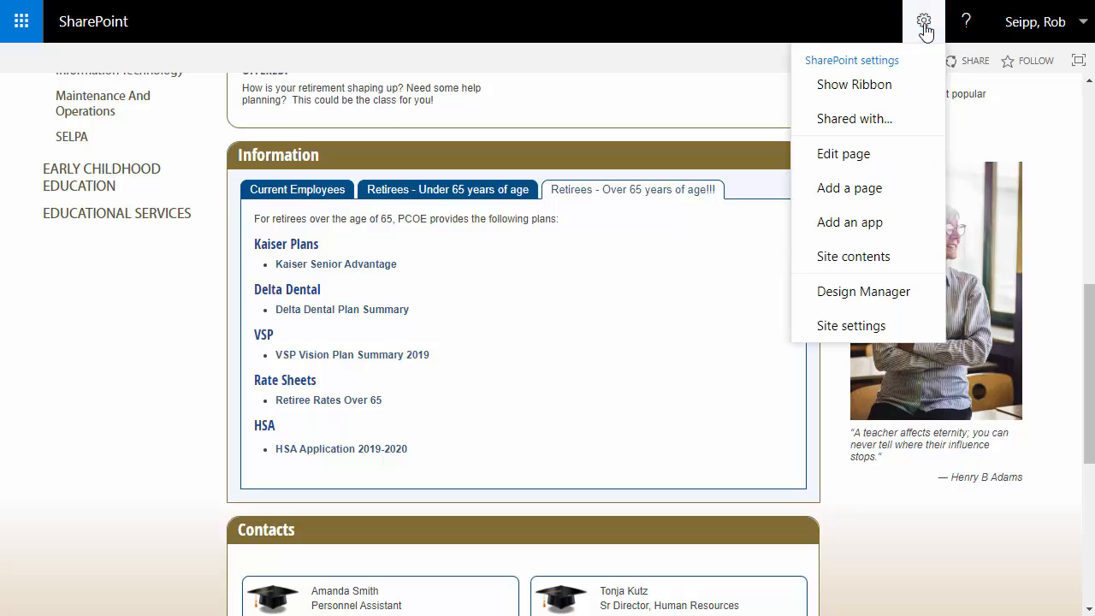
pyautogui.click(866, 161)
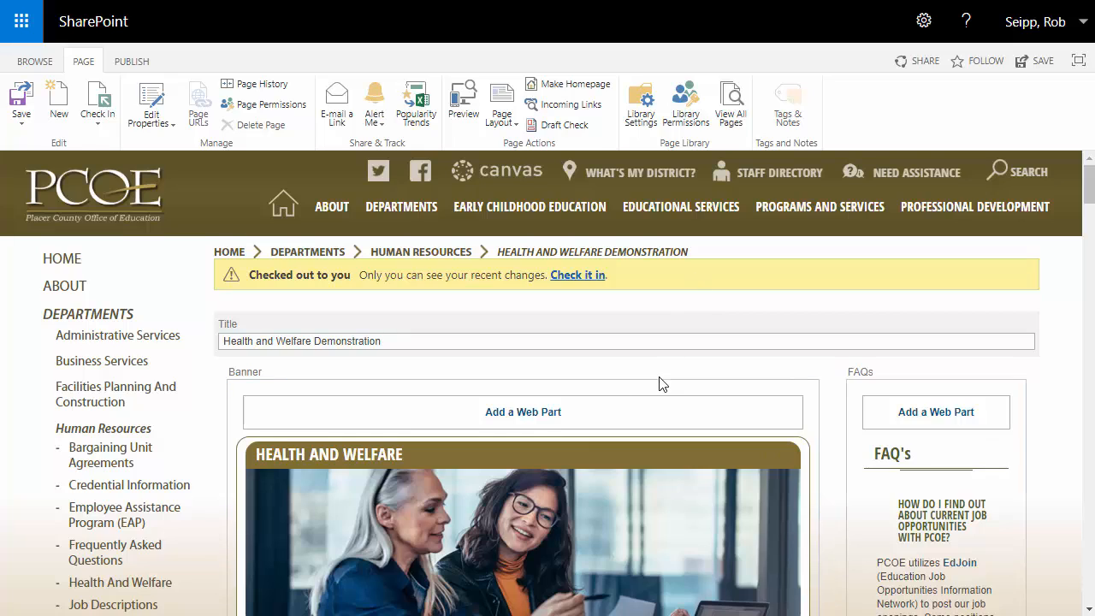
pyautogui.scroll(-7, 657, 384)
pyautogui.scroll(-15, 658, 384)
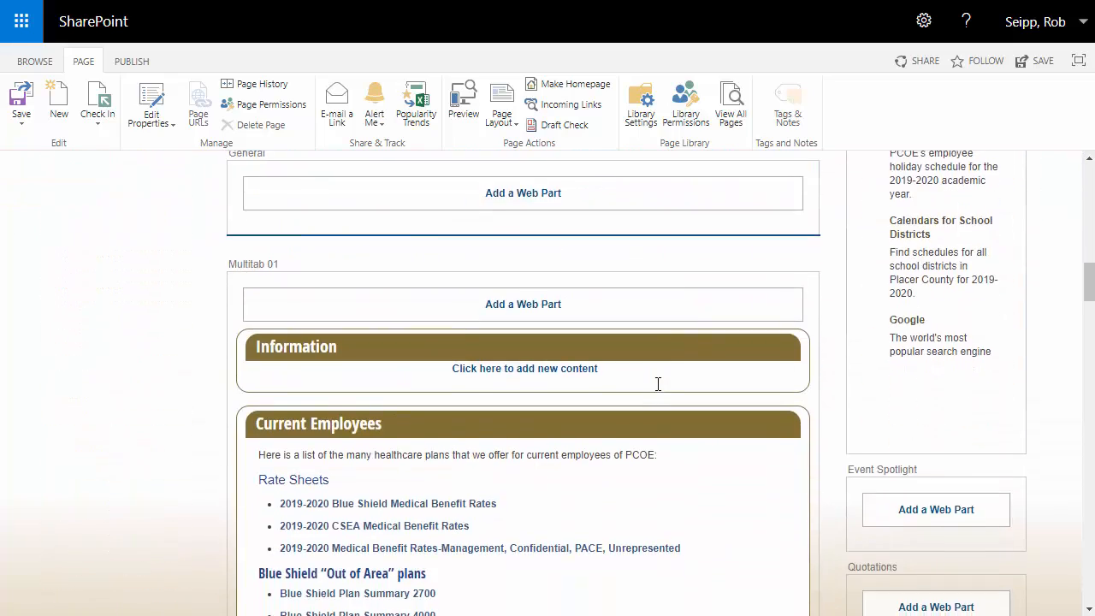
pyautogui.scroll(-8, 658, 385)
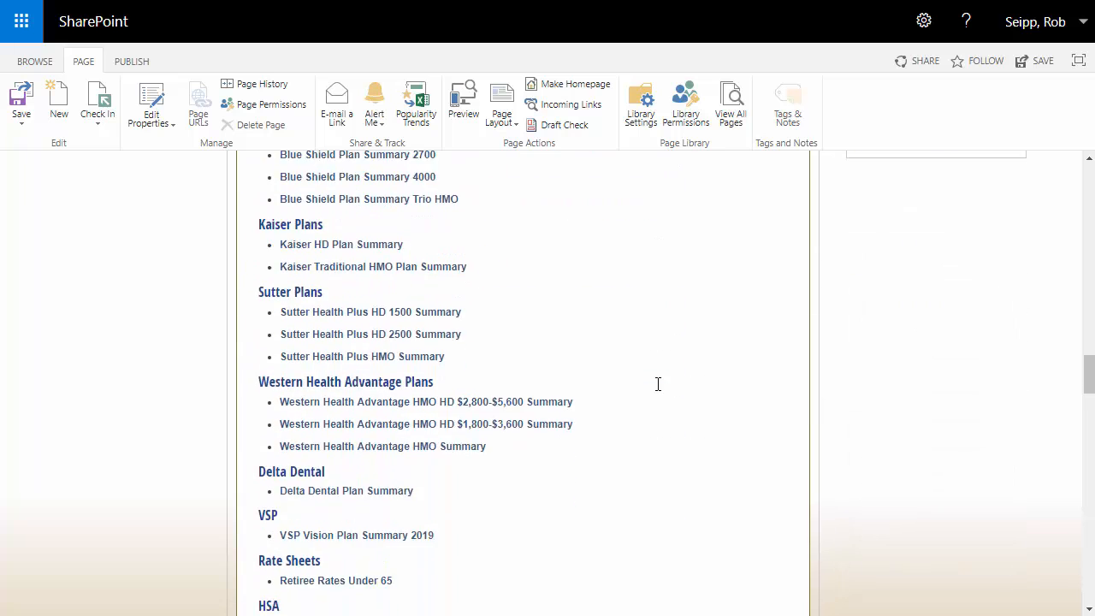
pyautogui.scroll(-2, 658, 386)
pyautogui.scroll(1, 658, 385)
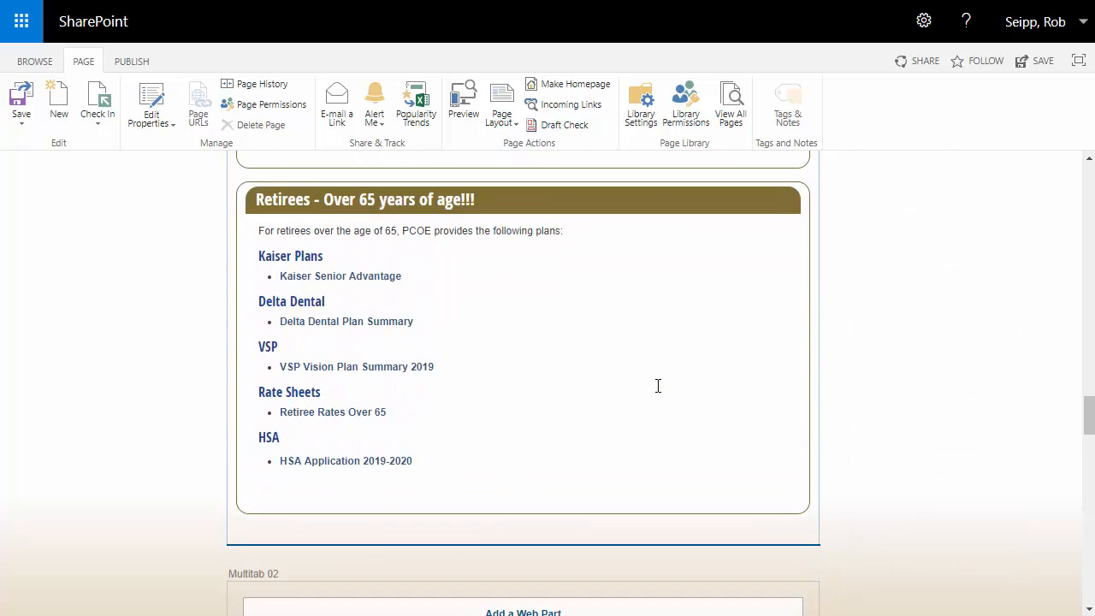
pyautogui.click(335, 491)
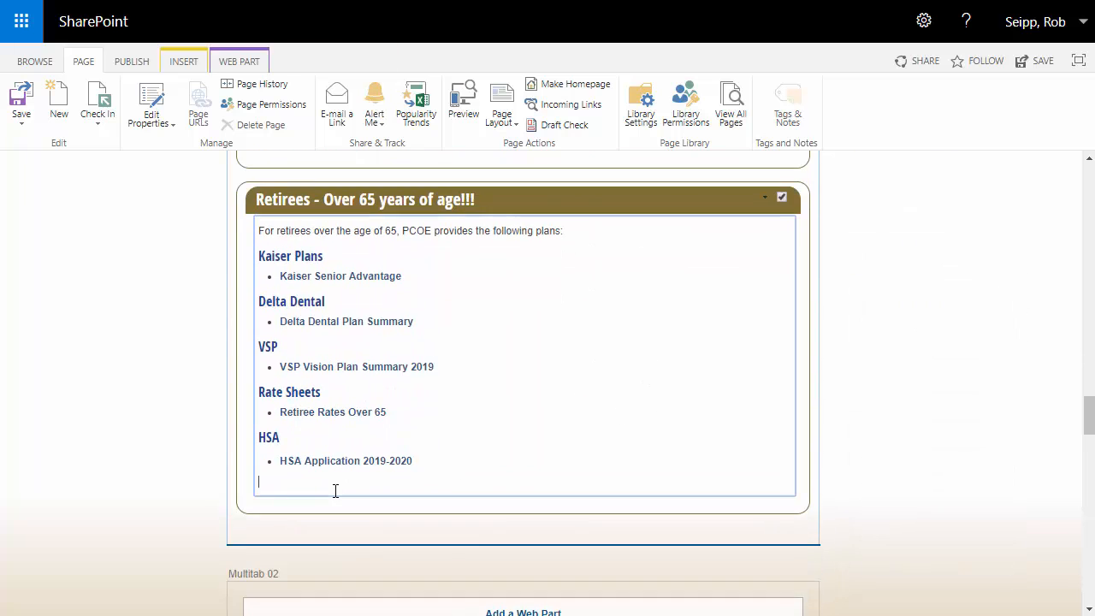
pyautogui.write('ACME Dental')
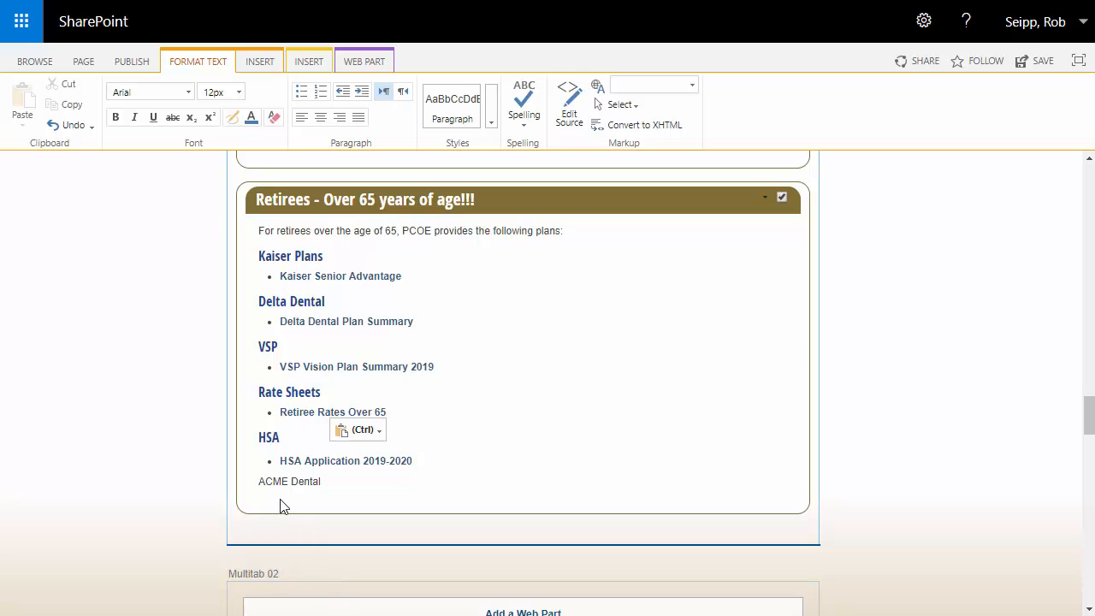
pyautogui.click(337, 479)
pyautogui.press('Return')
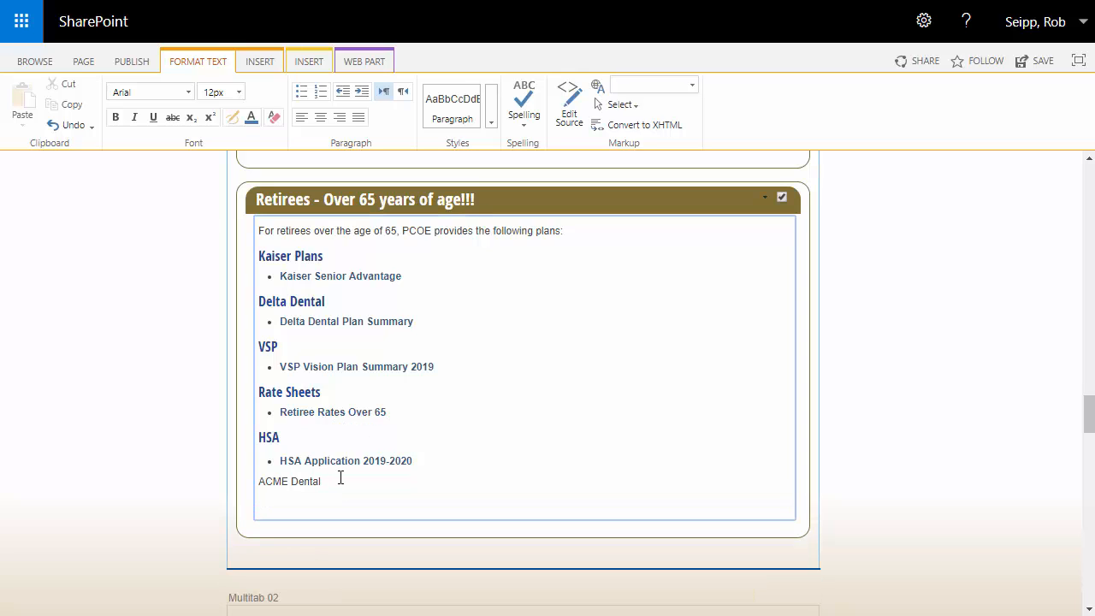
pyautogui.write('Acme Dental Plan Summary')
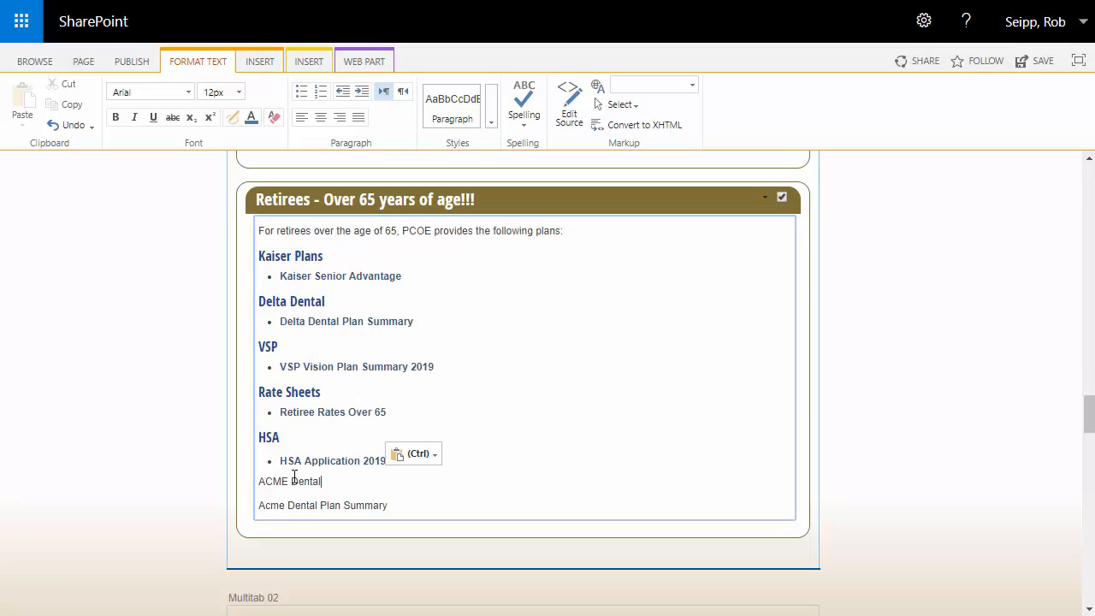
# Apply the Text-Heading style to the ACME Dental line in the Retirees - Over 65 section
pyautogui.moveTo(322, 481); pyautogui.dragTo(247, 480)
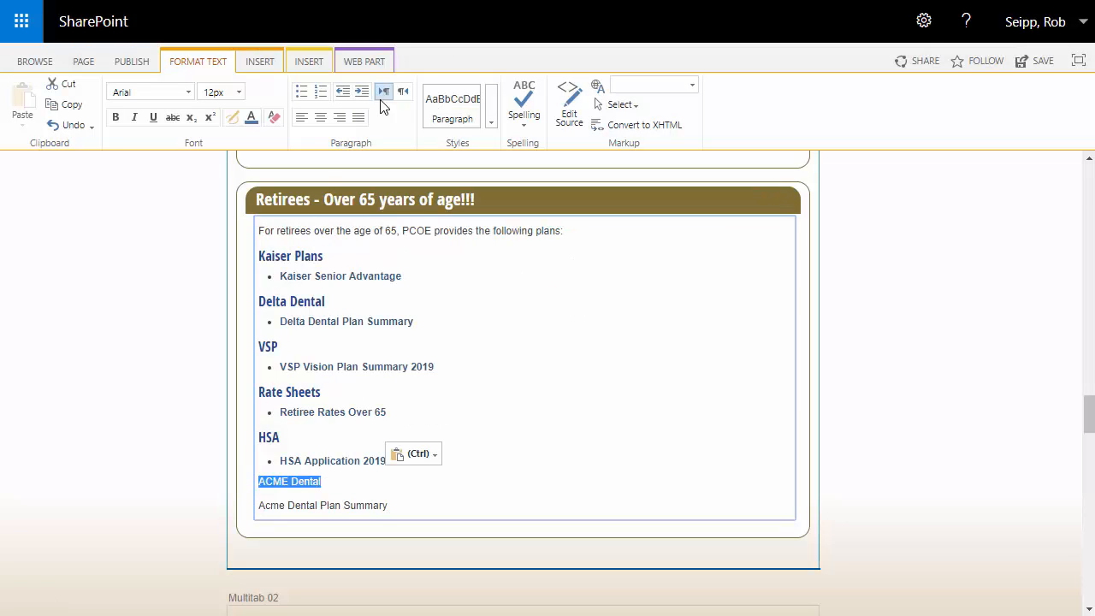
pyautogui.click(494, 114)
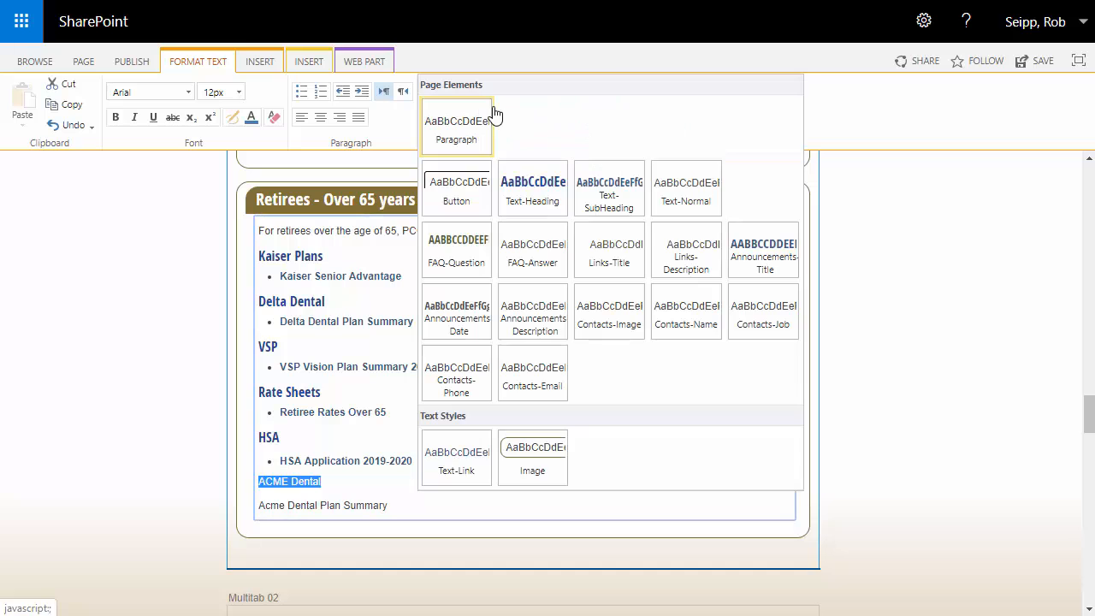
pyautogui.click(534, 179)
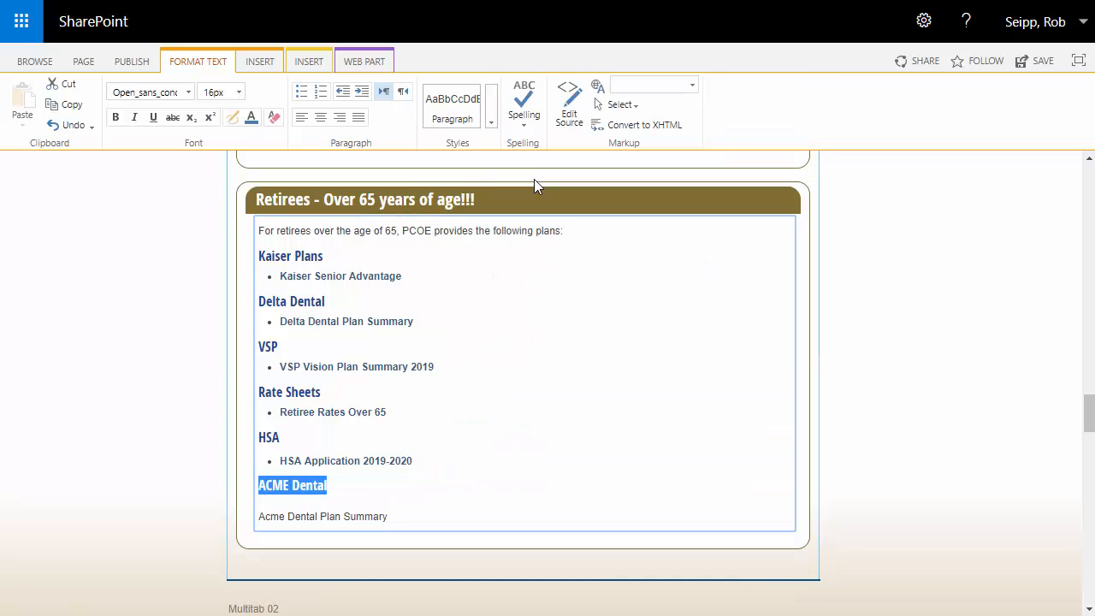
# Copy the "Acme Dental Plan Summary" text and start inserting a link from SharePoint on it
pyautogui.click(374, 514)
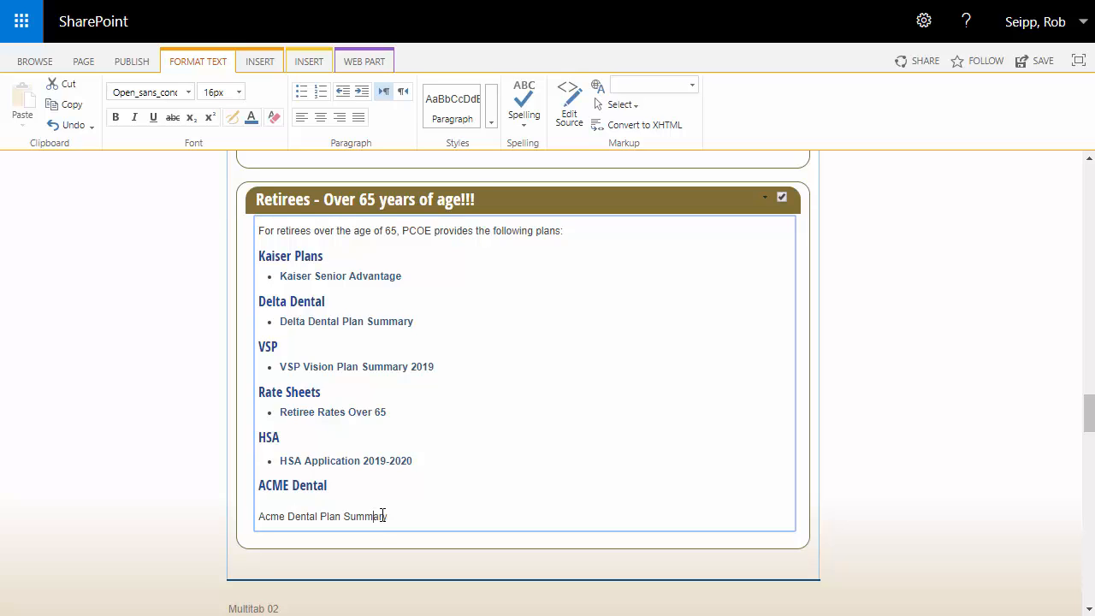
pyautogui.click(382, 515)
pyautogui.moveTo(387, 516); pyautogui.dragTo(254, 516)
pyautogui.hotkey('ctrl', 'c')
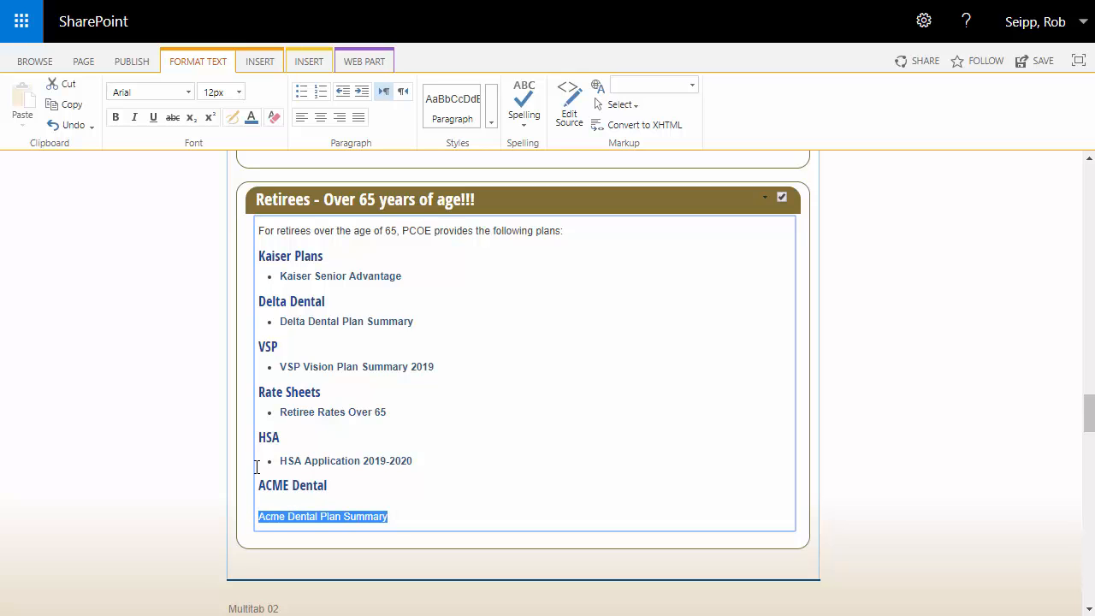
pyautogui.click(261, 70)
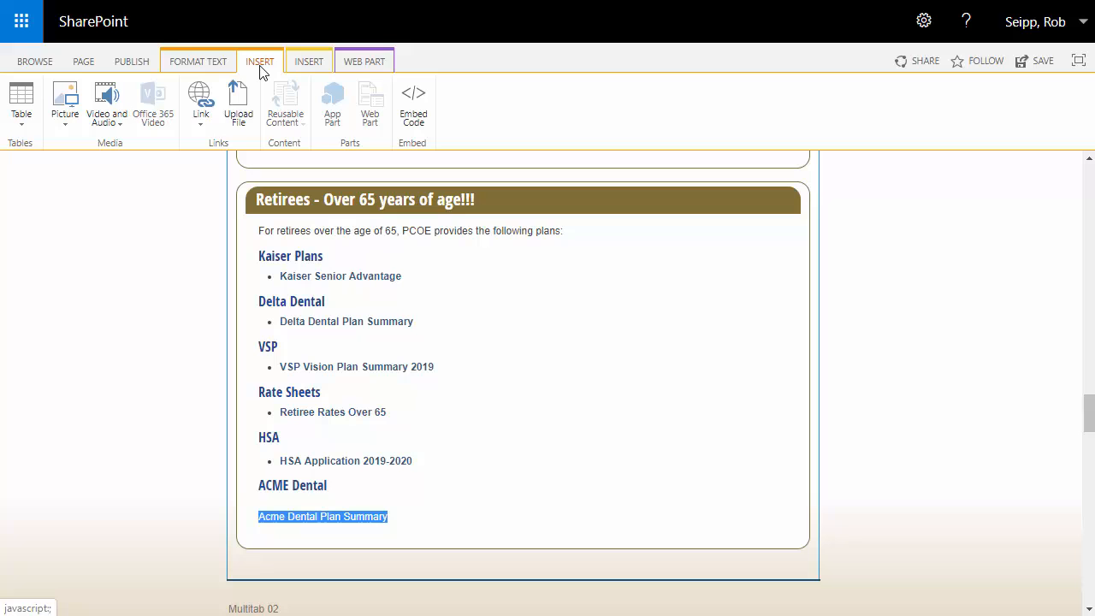
pyautogui.click(203, 126)
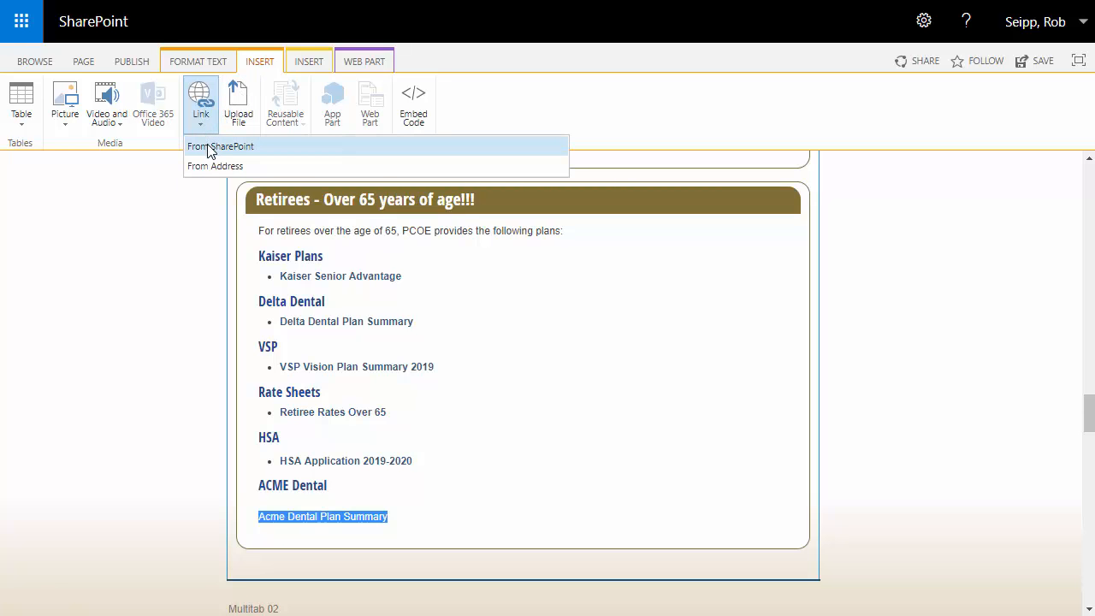
pyautogui.click(207, 147)
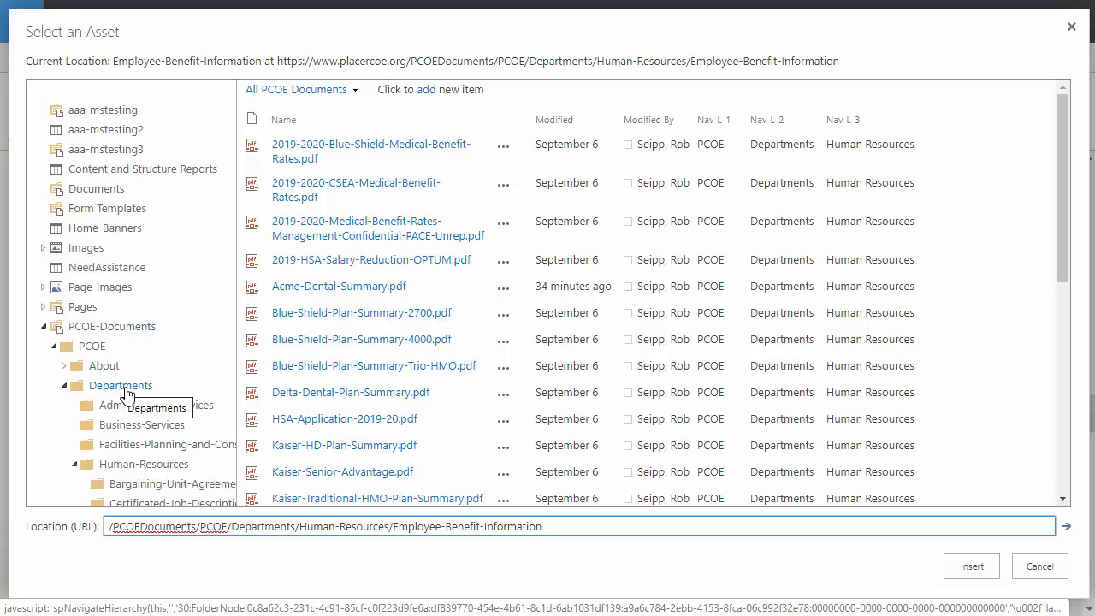
# Link the text to Acme-Dental-Summary.pdf from the Human-Resources Employee-Benefit-Information folder, sorting the files by most recently modified
pyautogui.click(124, 466)
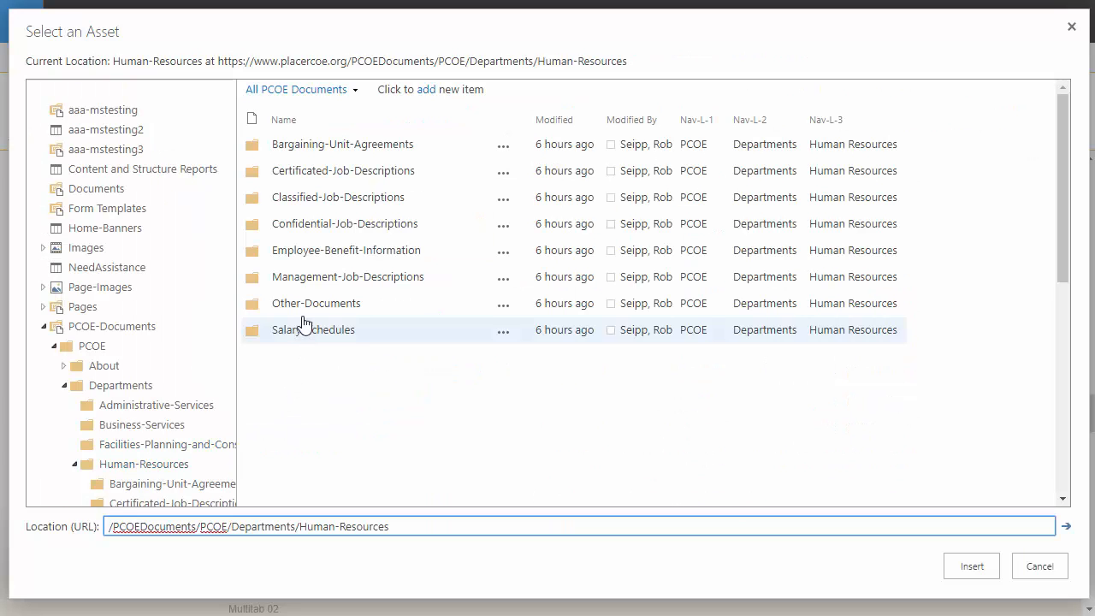
pyautogui.click(310, 251)
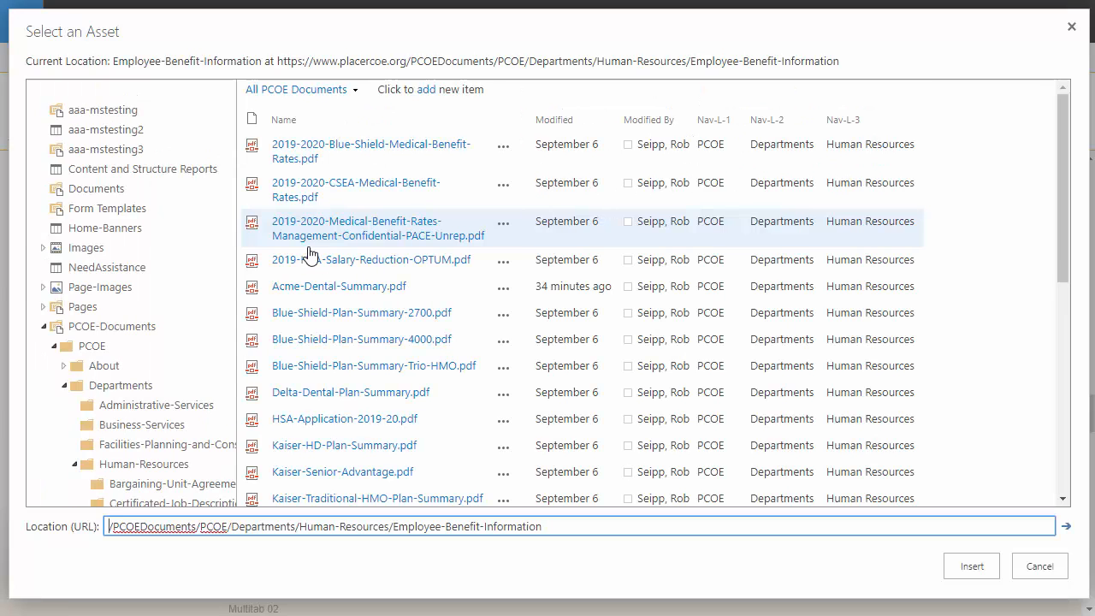
pyautogui.click(555, 120)
pyautogui.click(556, 119)
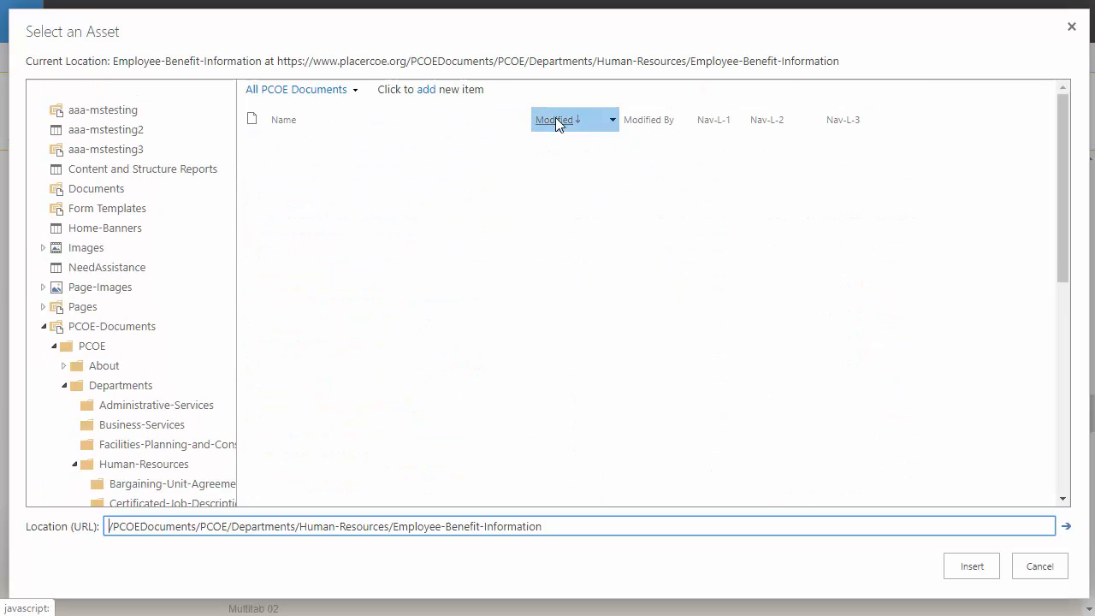
pyautogui.click(367, 147)
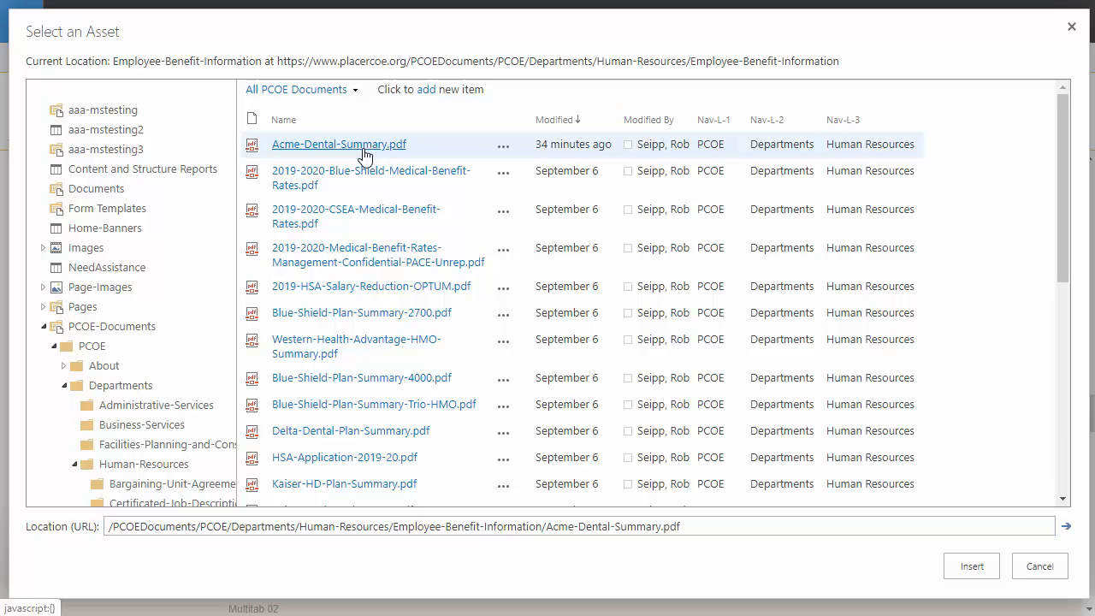
pyautogui.click(972, 566)
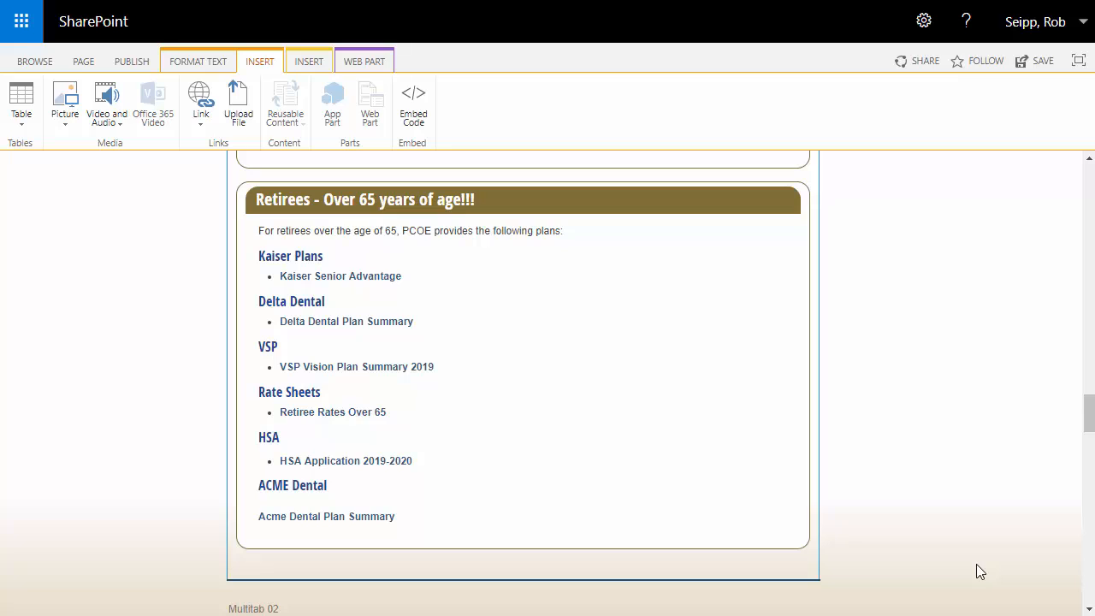
# Turn the Acme Dental Plan Summary link line into a bulleted list item
pyautogui.click(339, 518)
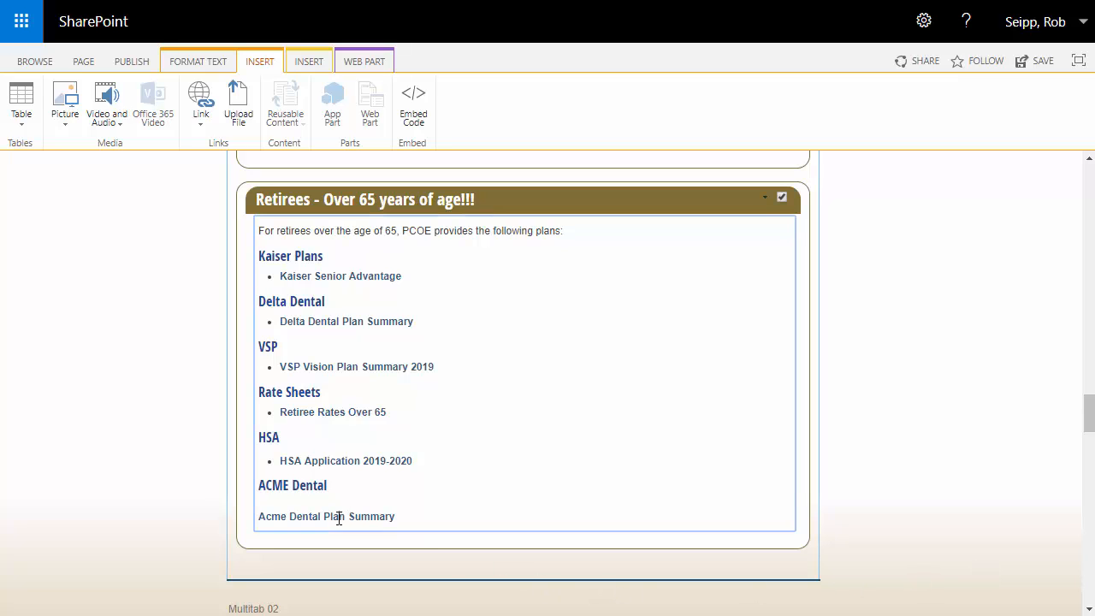
pyautogui.click(216, 60)
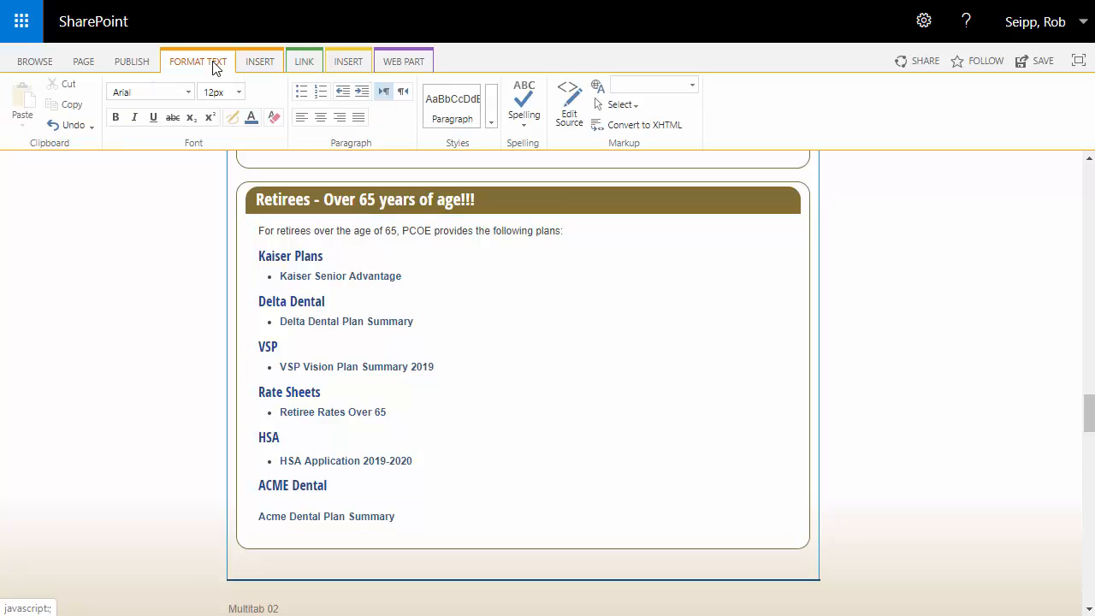
pyautogui.click(299, 92)
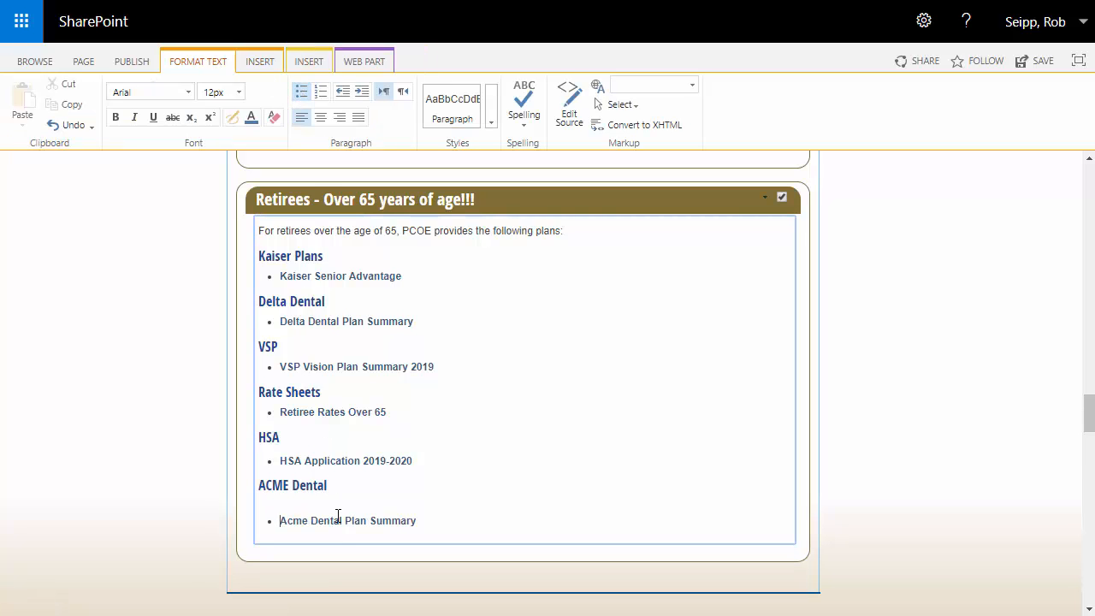
# Set the link's description to "Acme Dental Plan Summary" and make it open in a new tab
pyautogui.click(338, 518)
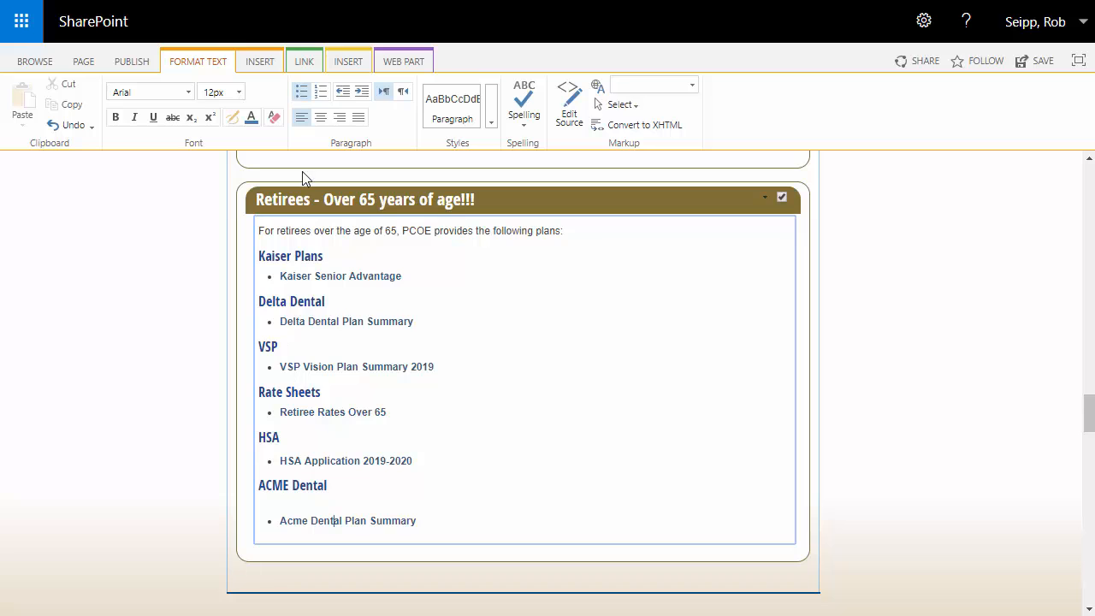
pyautogui.click(304, 62)
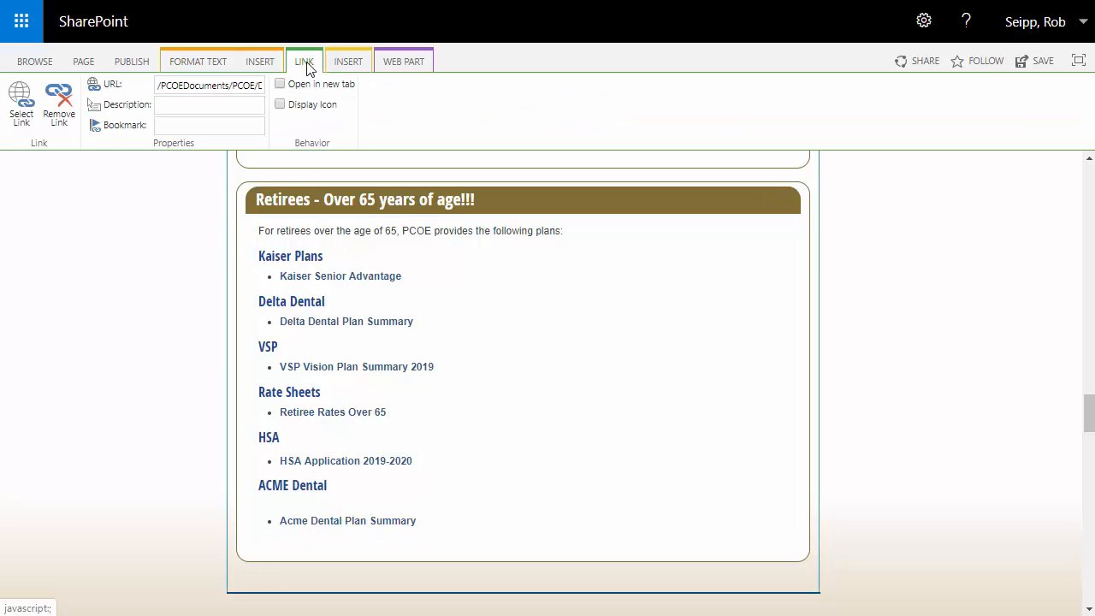
pyautogui.click(213, 103)
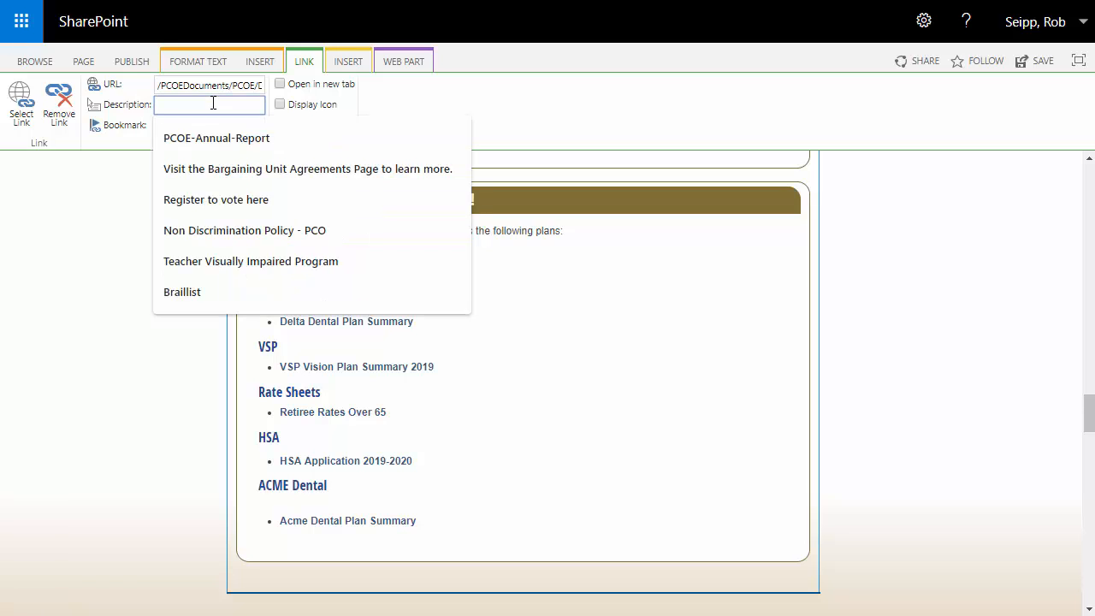
pyautogui.hotkey('ctrl', 'v')
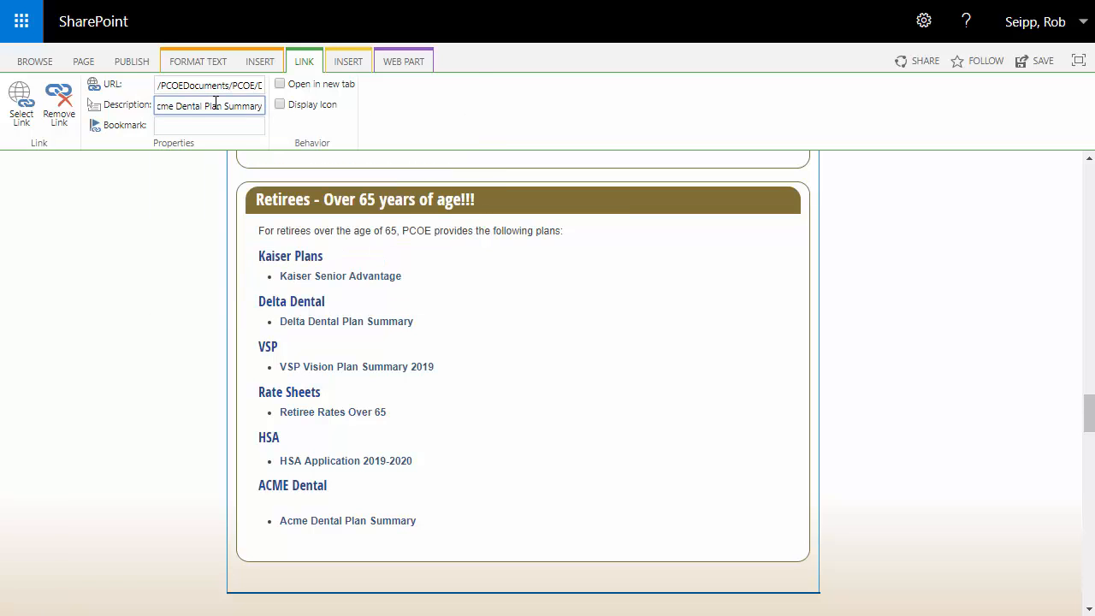
pyautogui.click(283, 86)
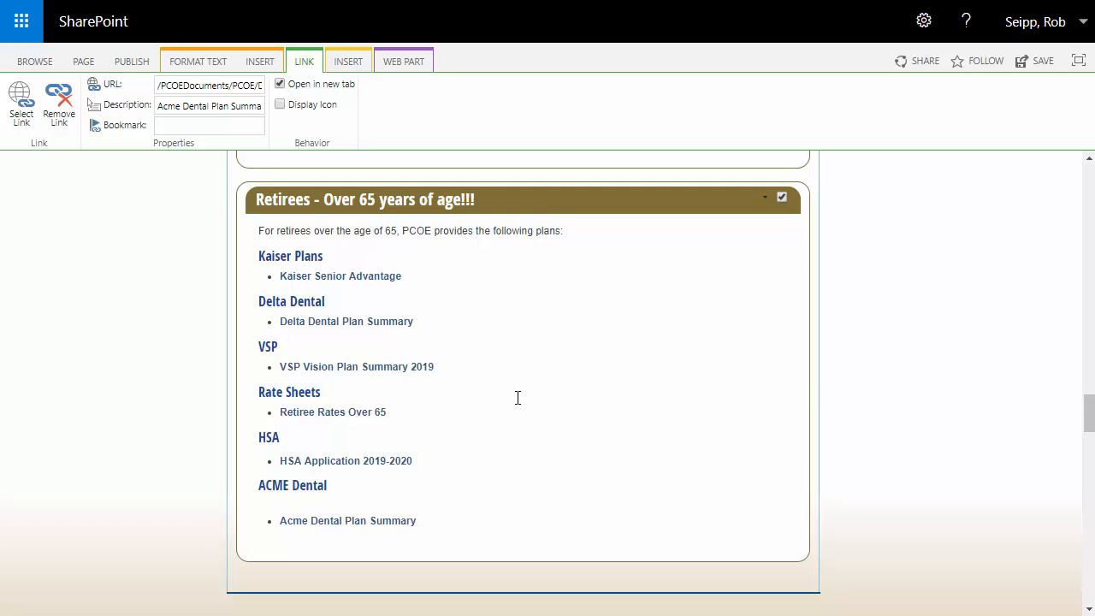
# Remove the extra blank space between the ACME Dental heading and its bulleted link
pyautogui.click(332, 503)
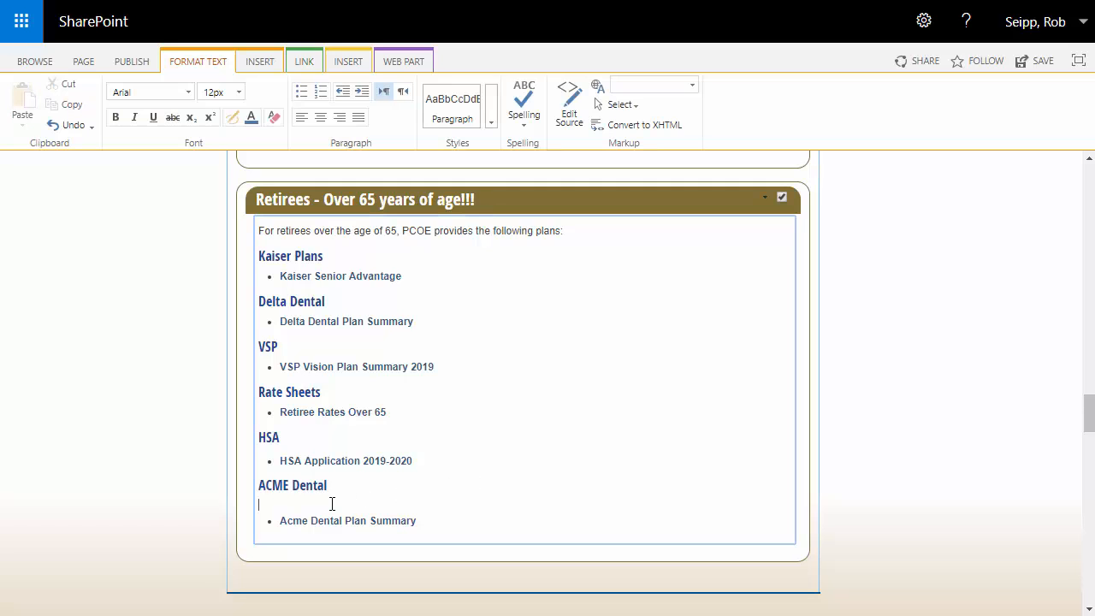
pyautogui.press('Left')
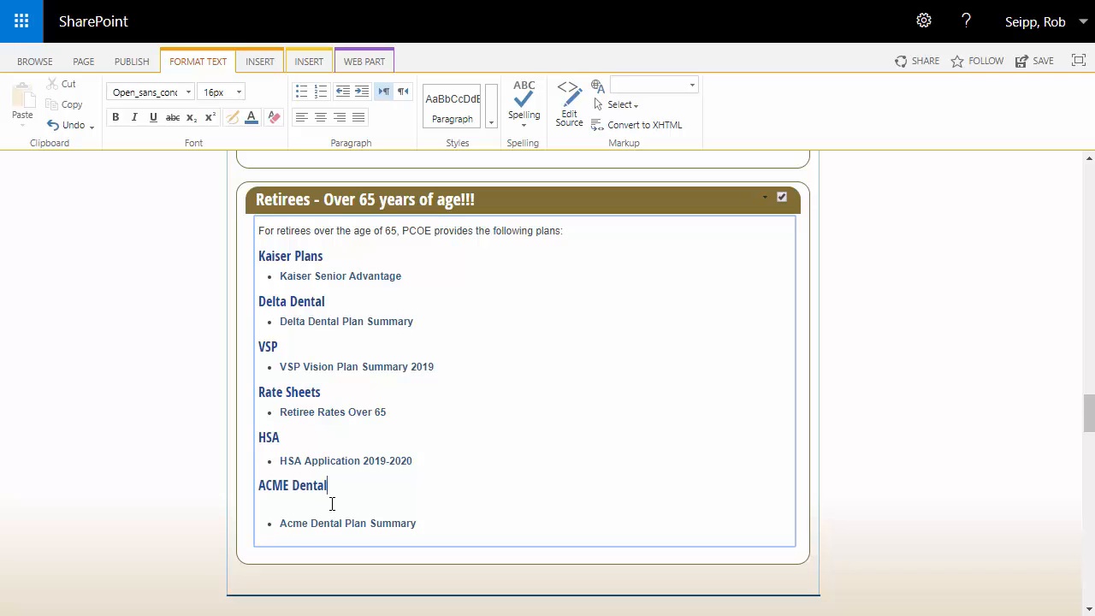
pyautogui.press('BackSpace')
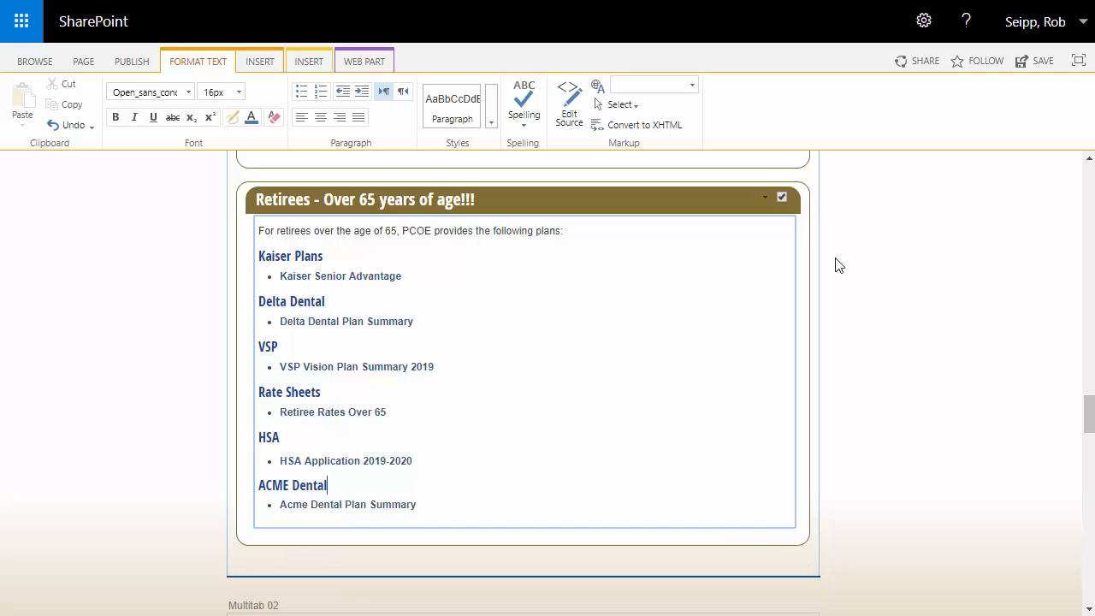
# Save and check in the Health and Welfare Demonstration page without a comment, and publish the draft
pyautogui.click(1040, 64)
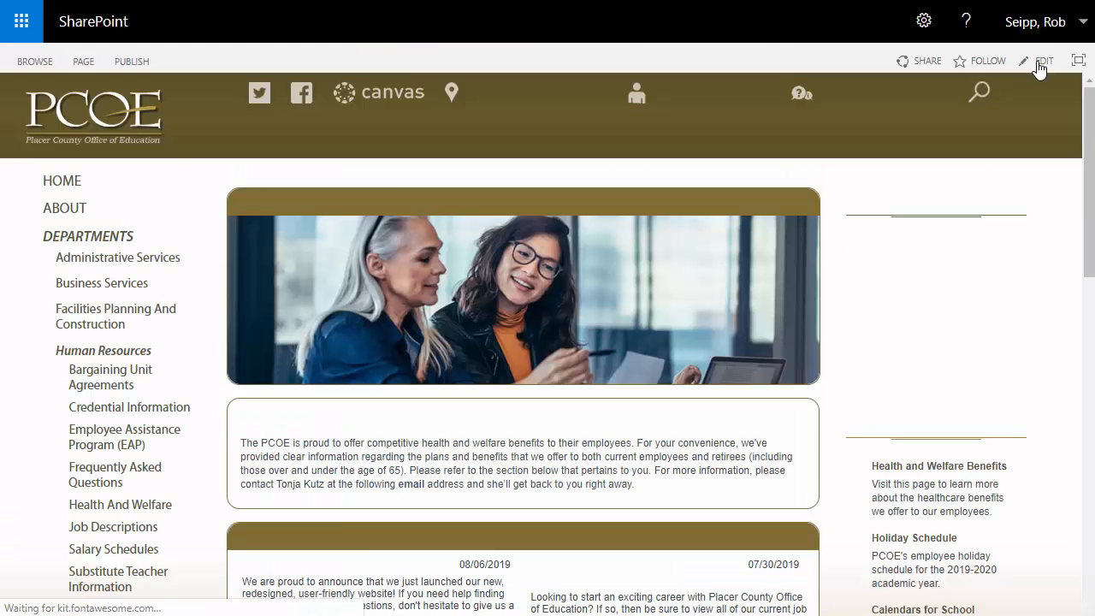
pyautogui.click(577, 197)
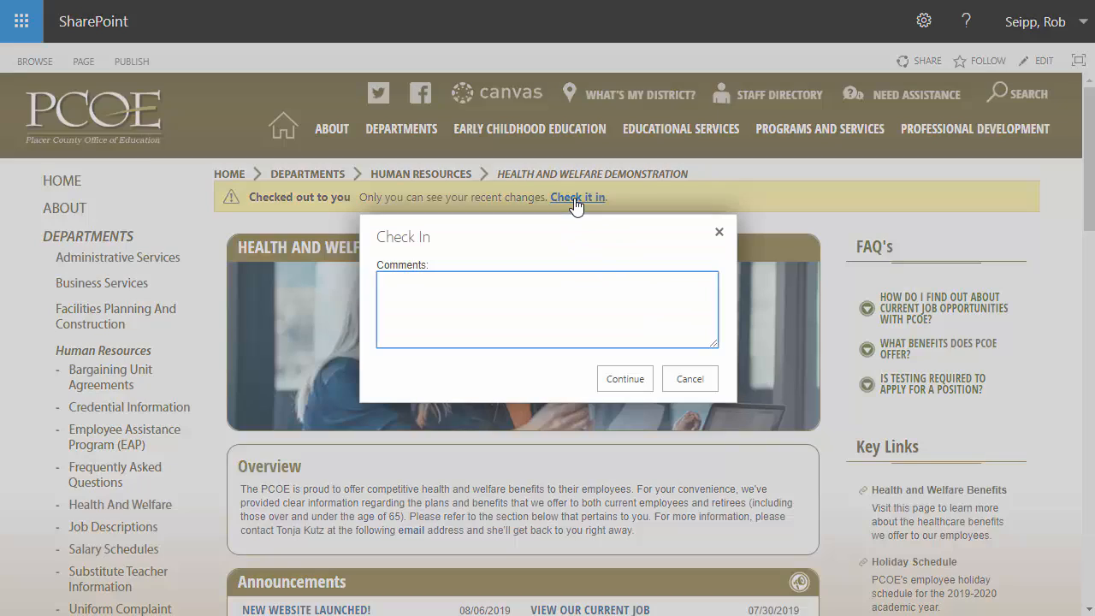
pyautogui.click(626, 377)
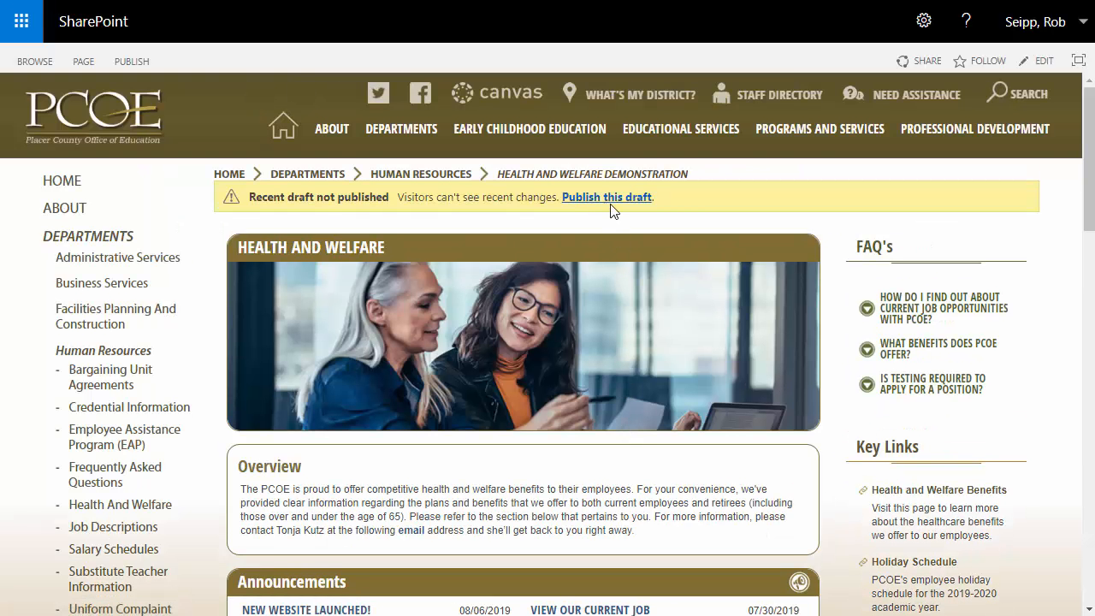
pyautogui.click(609, 199)
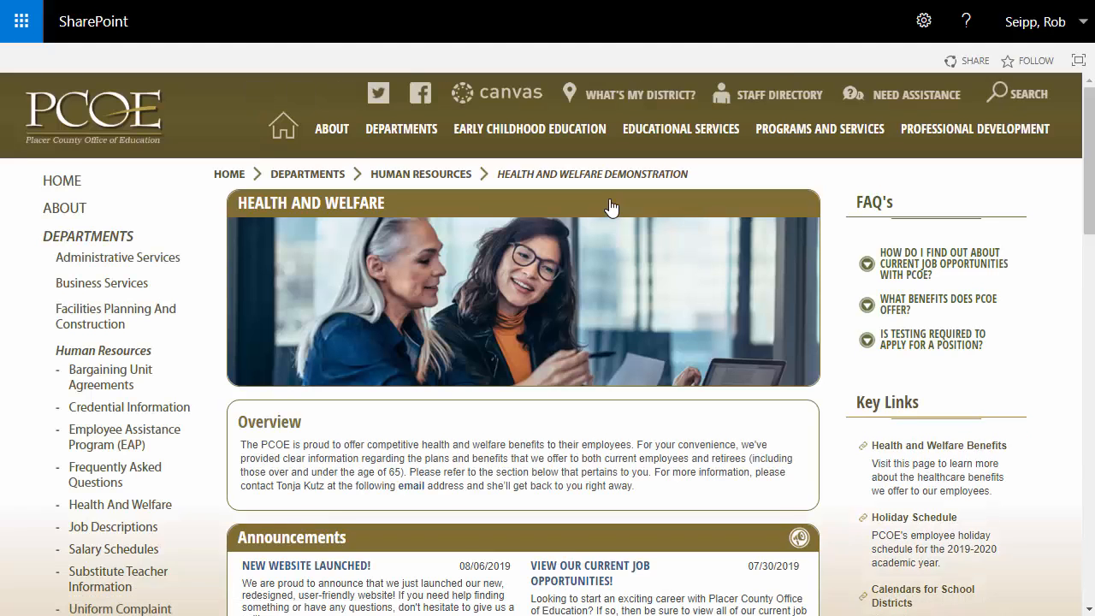
# Test the Acme Dental Plan Summary link in the published page's over-65 retirees section and return to the page
pyautogui.scroll(-7, 610, 207)
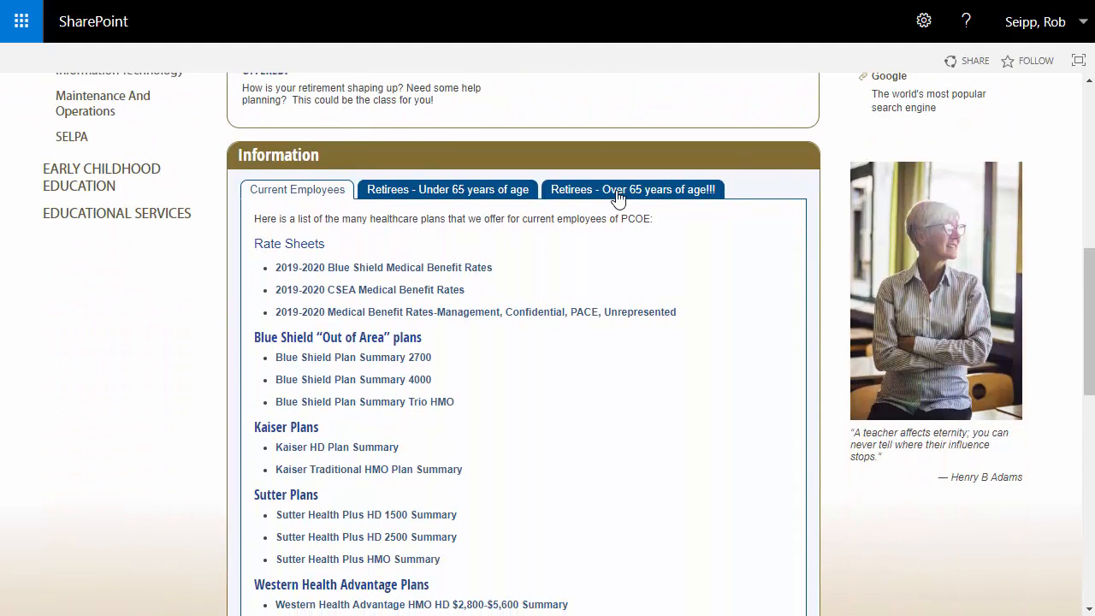
pyautogui.click(613, 201)
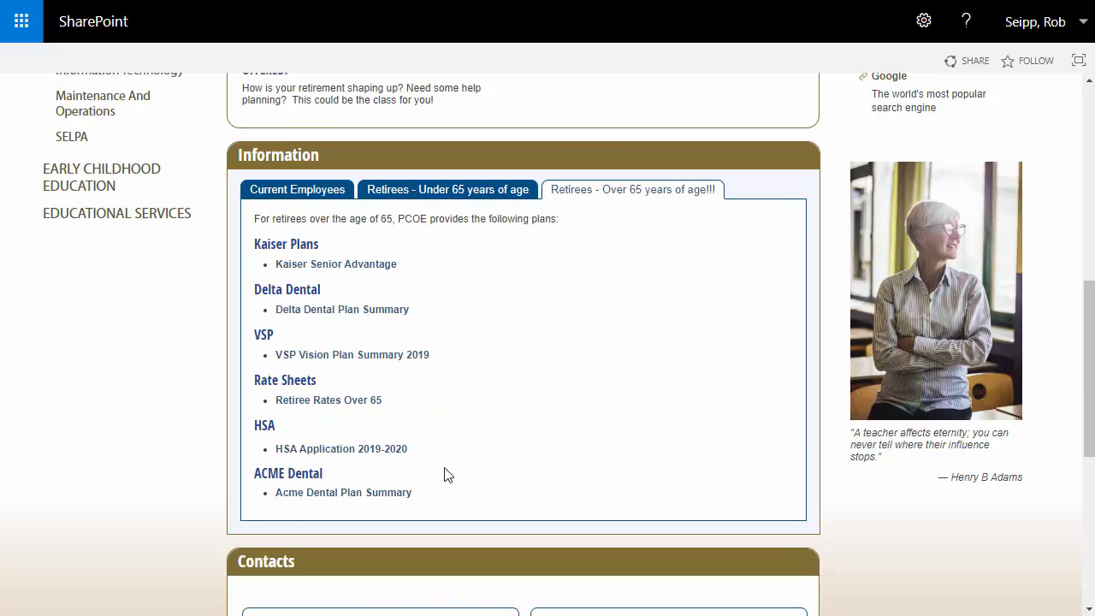
pyautogui.click(395, 502)
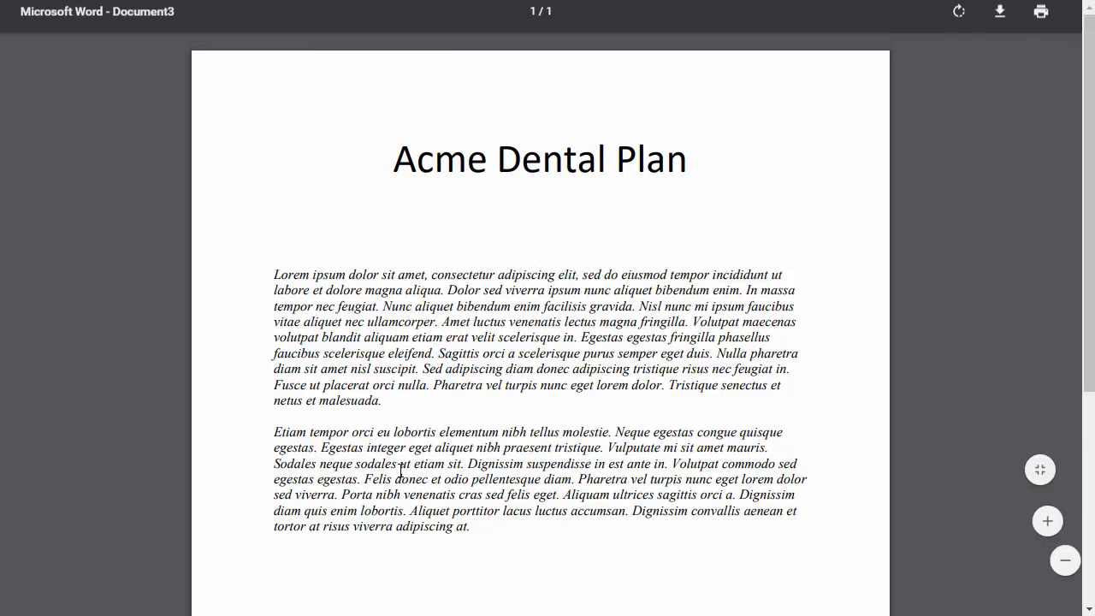
pyautogui.click(174, 0)
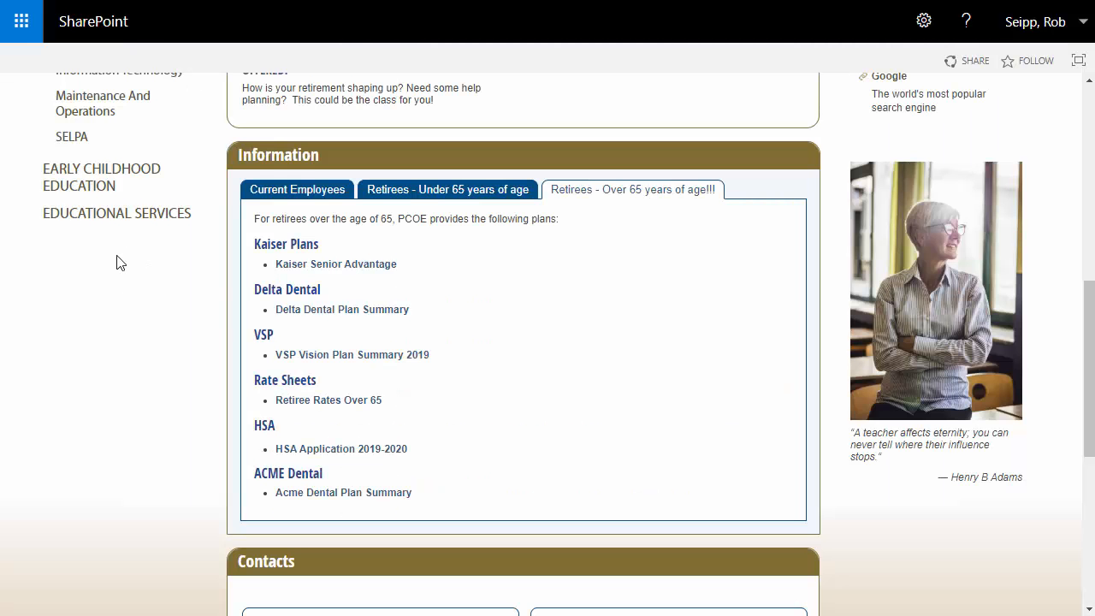
# Go to the Web Administration page and open the Human Resources images library listed under Departments in Page Administration
pyautogui.scroll(10, 90, 371)
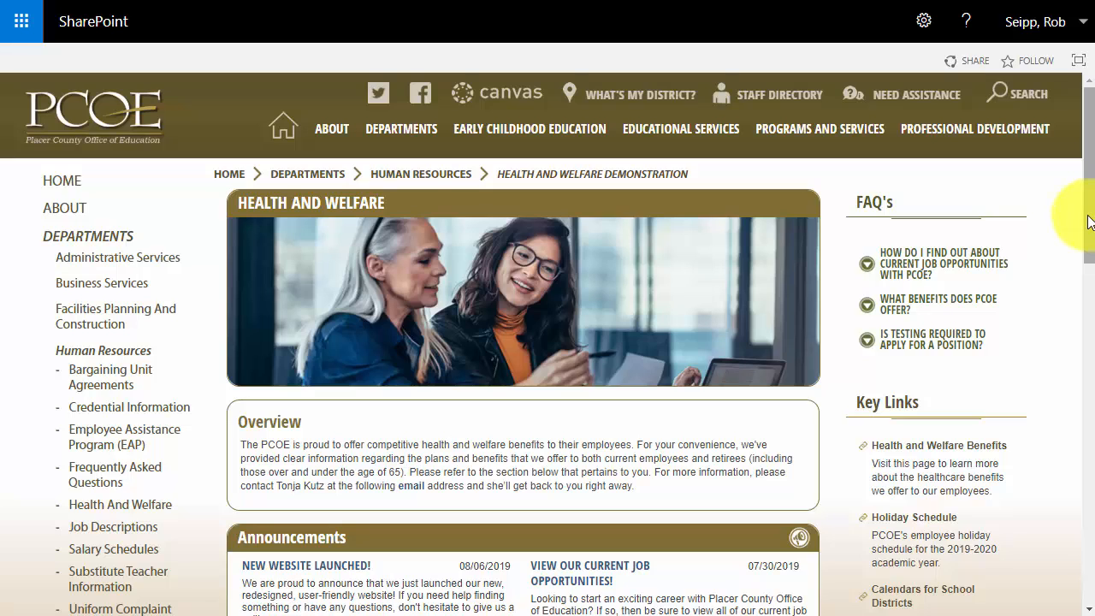
pyautogui.moveTo(1088, 221); pyautogui.dragTo(1090, 404)
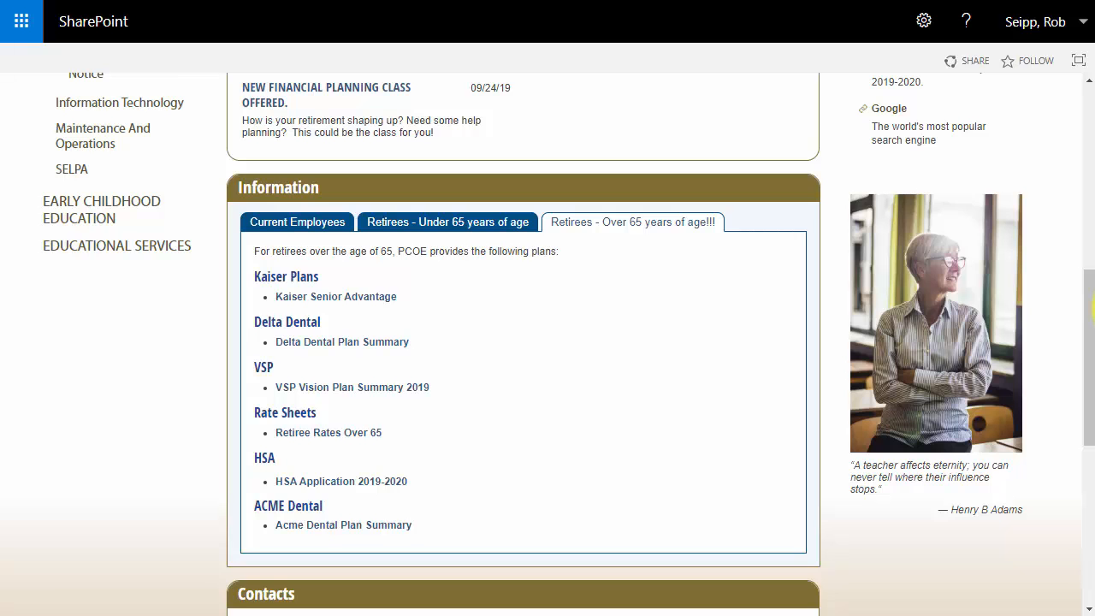
pyautogui.moveTo(1090, 320); pyautogui.dragTo(1093, 486)
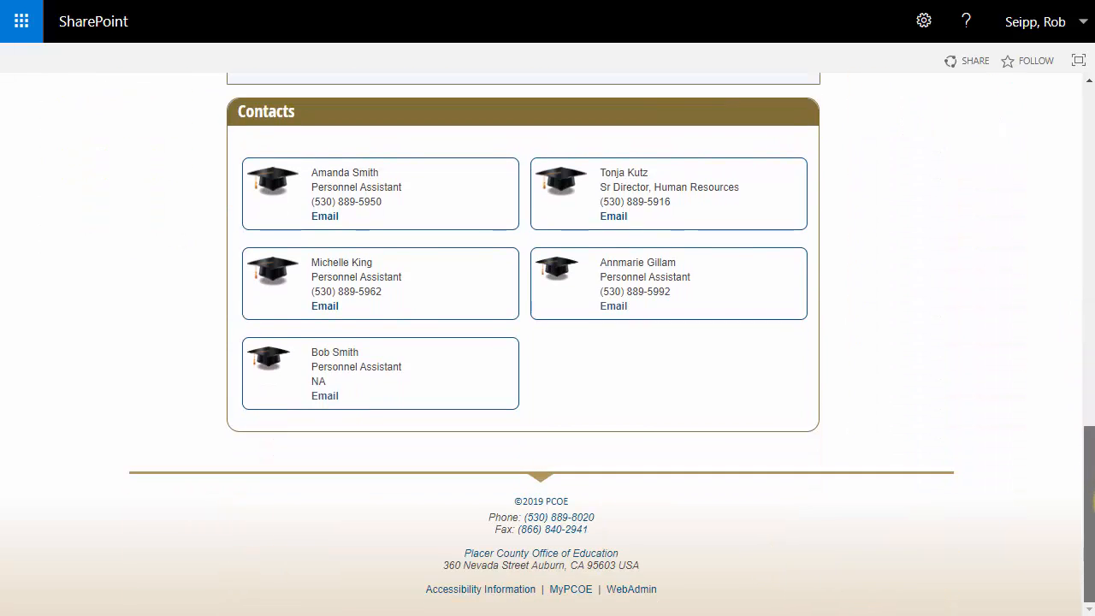
pyautogui.click(619, 590)
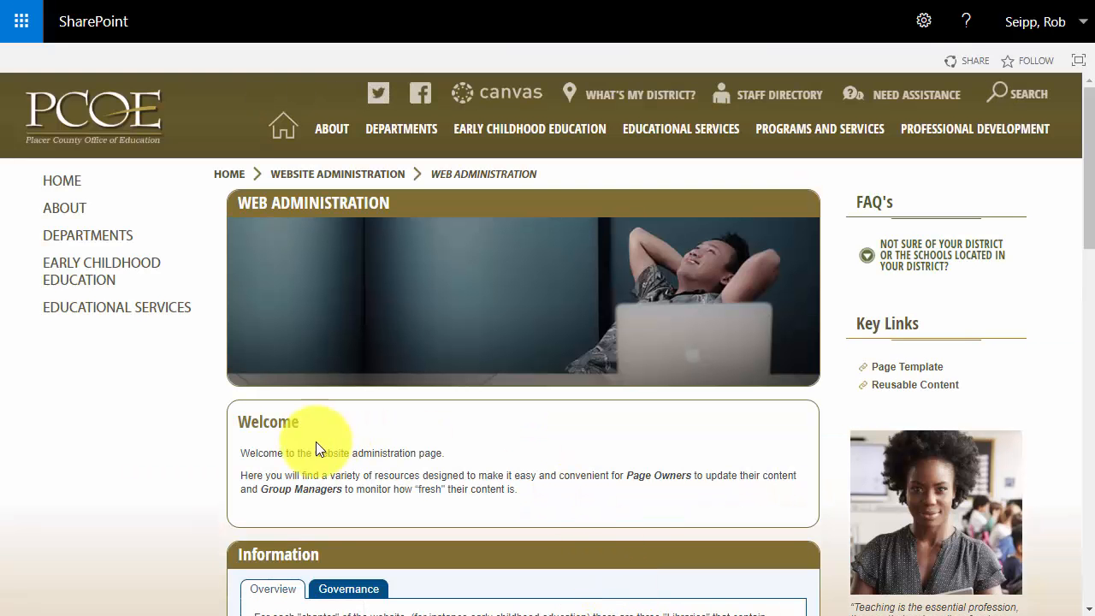
pyautogui.scroll(-3, 137, 445)
pyautogui.scroll(-4, 141, 447)
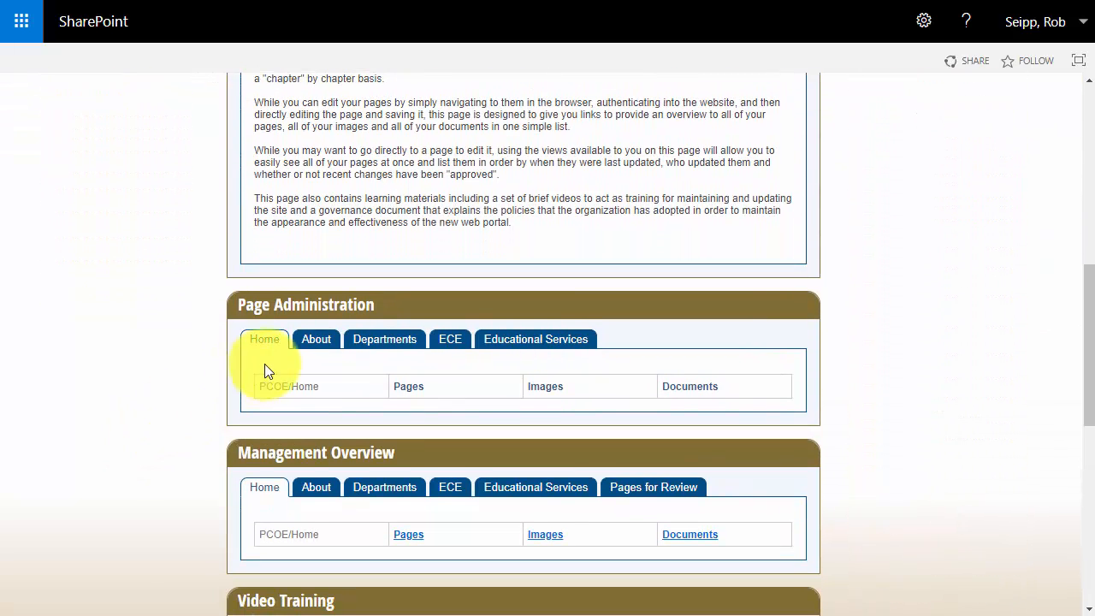
pyautogui.click(391, 342)
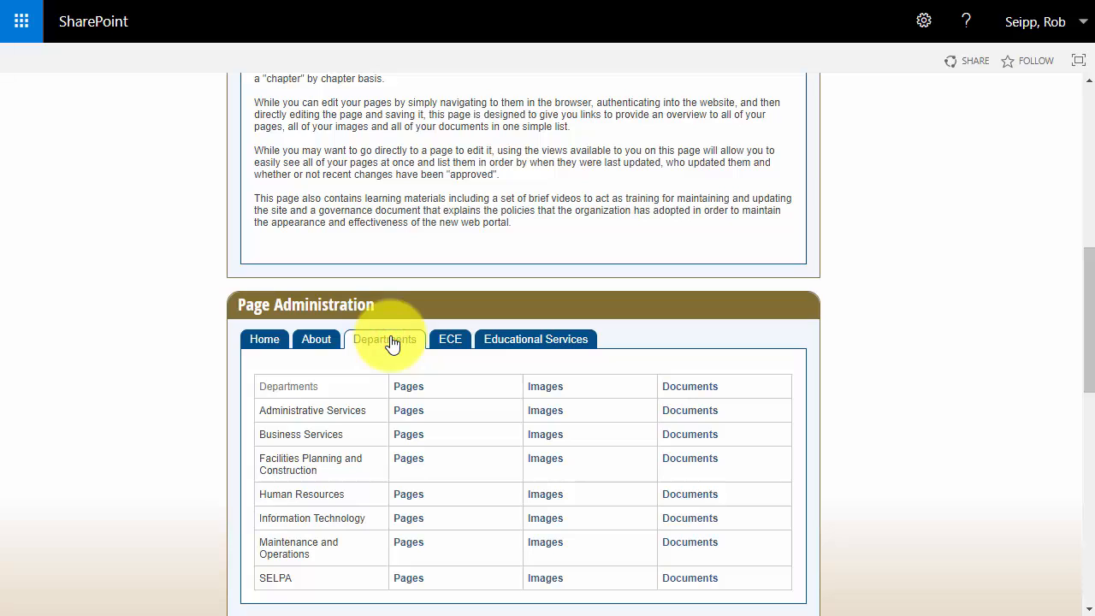
pyautogui.click(559, 496)
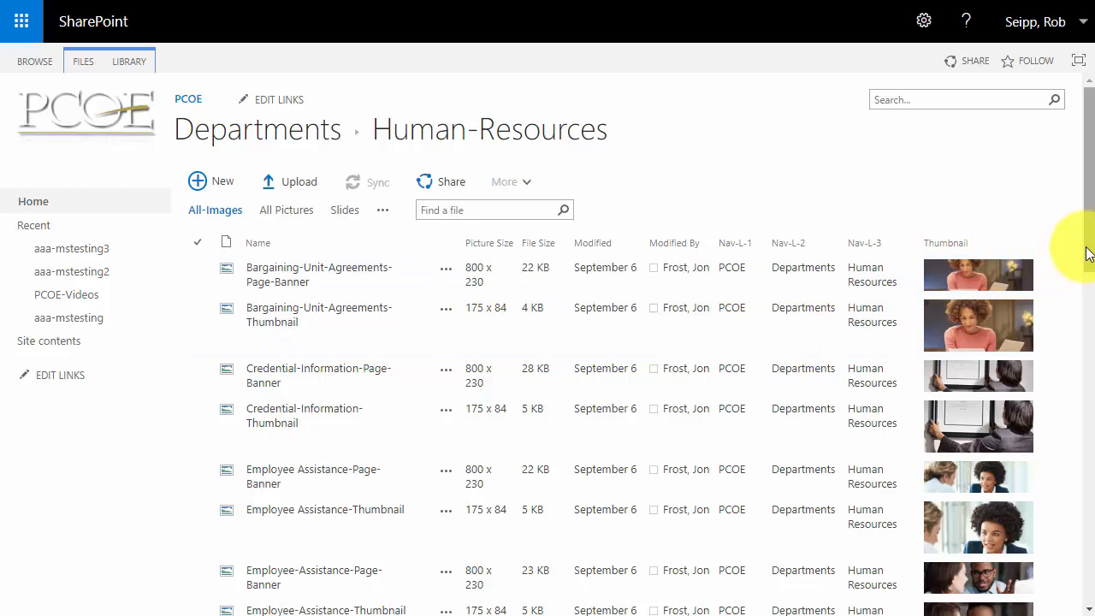
# Upload the Reflective-Teacher image file from the computer to the Human-Resources image library
pyautogui.moveTo(1086, 252); pyautogui.dragTo(1056, 183)
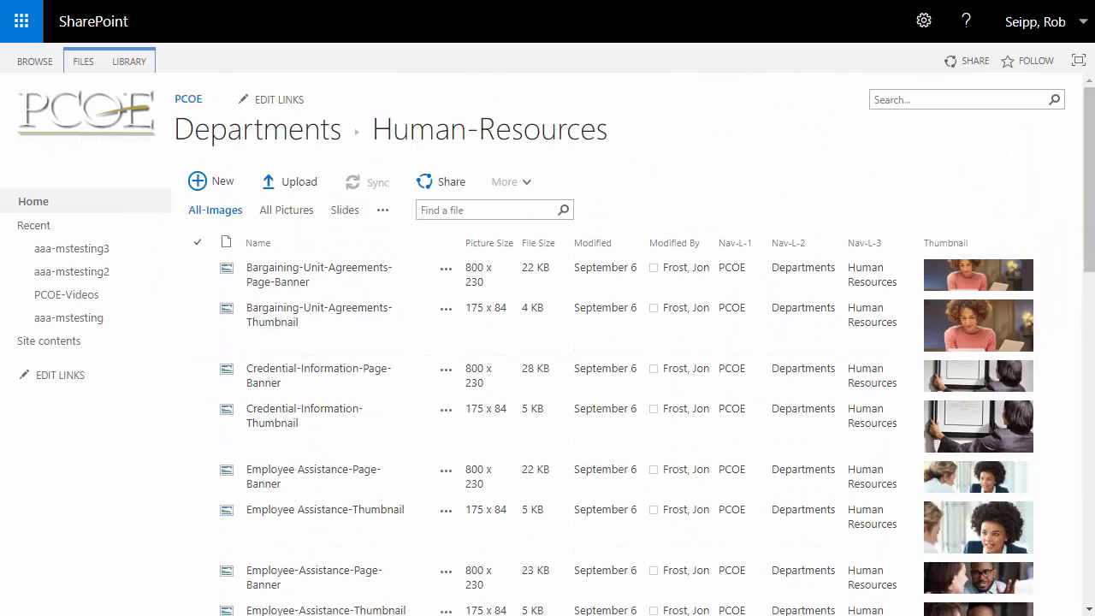
pyautogui.moveTo(9, 609); pyautogui.dragTo(441, 365)
pyautogui.moveTo(112, 494); pyautogui.dragTo(694, 366)
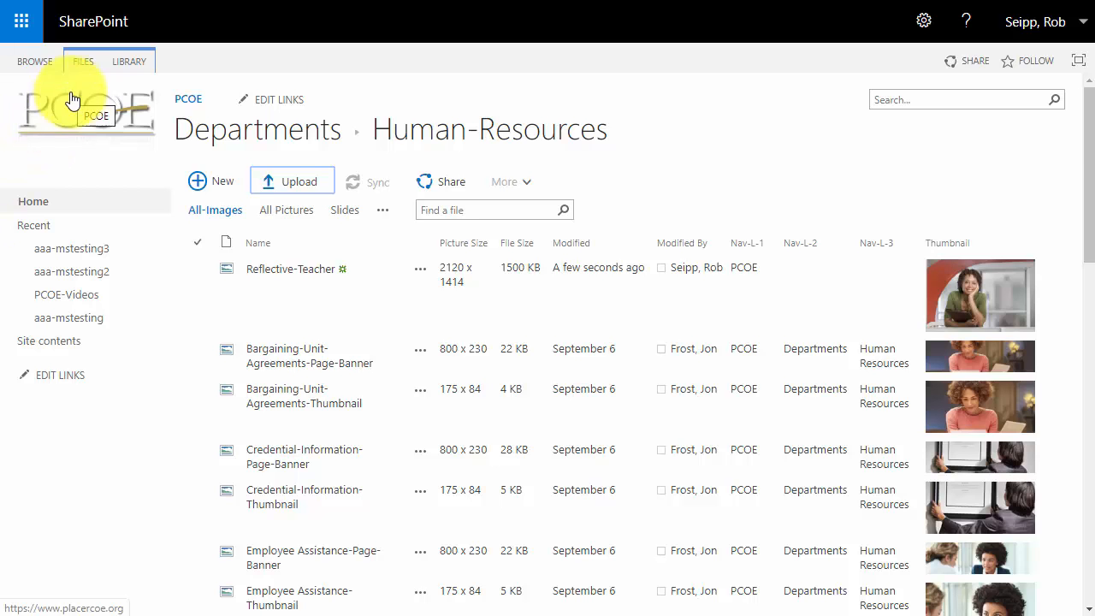
# Tag the Reflective-Teacher image with Nav-L-2 Departments and Nav-L-3 Human Resources by copying the neighbouring values, and leave quick editing
pyautogui.click(120, 61)
pyautogui.click(56, 99)
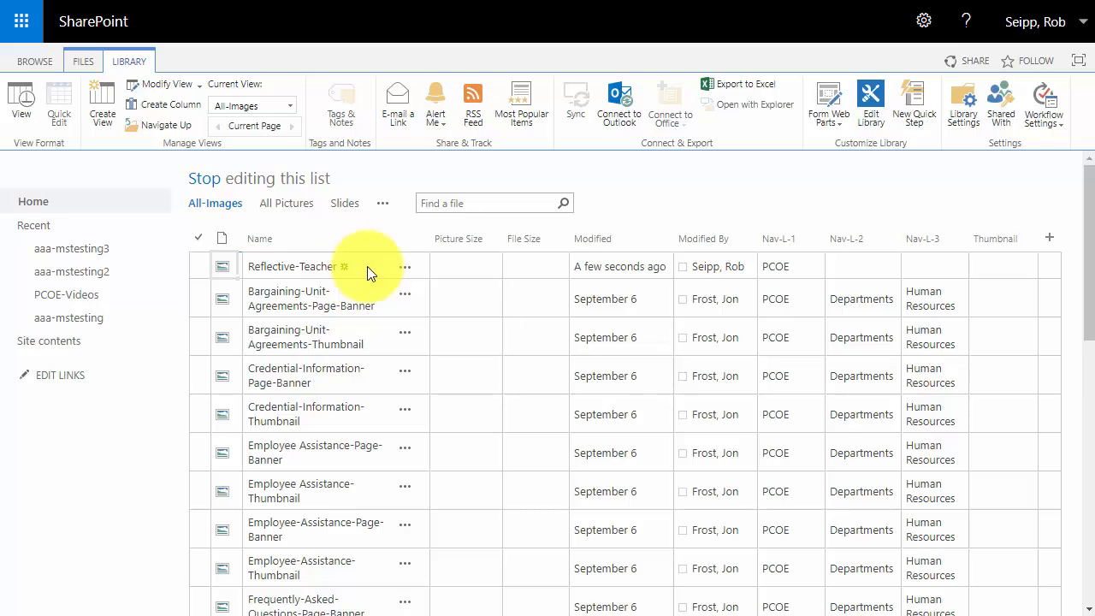
pyautogui.click(875, 300)
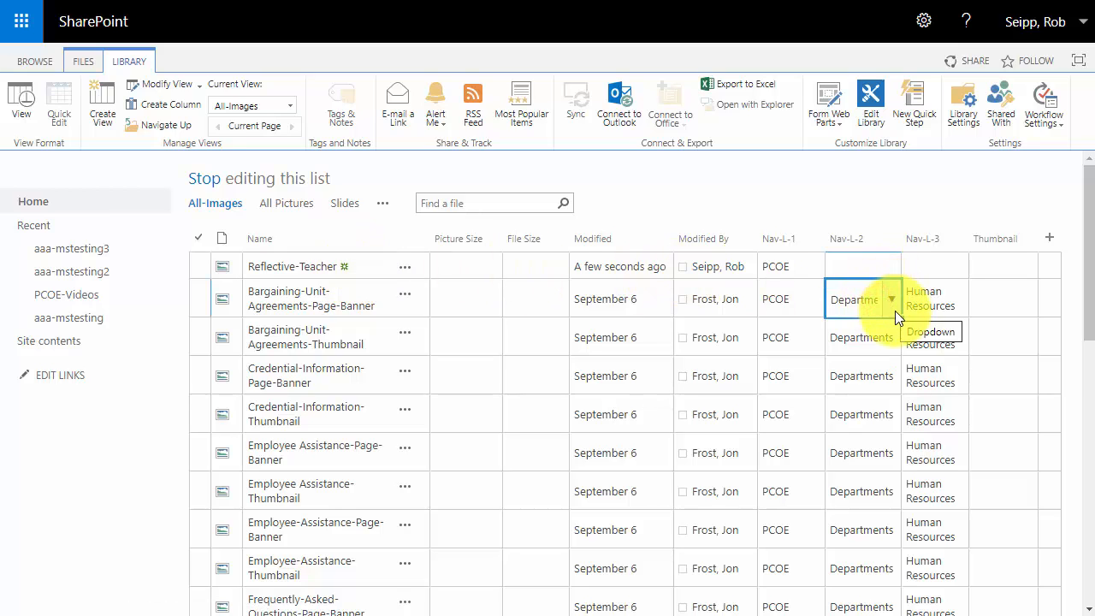
pyautogui.moveTo(900, 315); pyautogui.dragTo(882, 268)
pyautogui.click(946, 298)
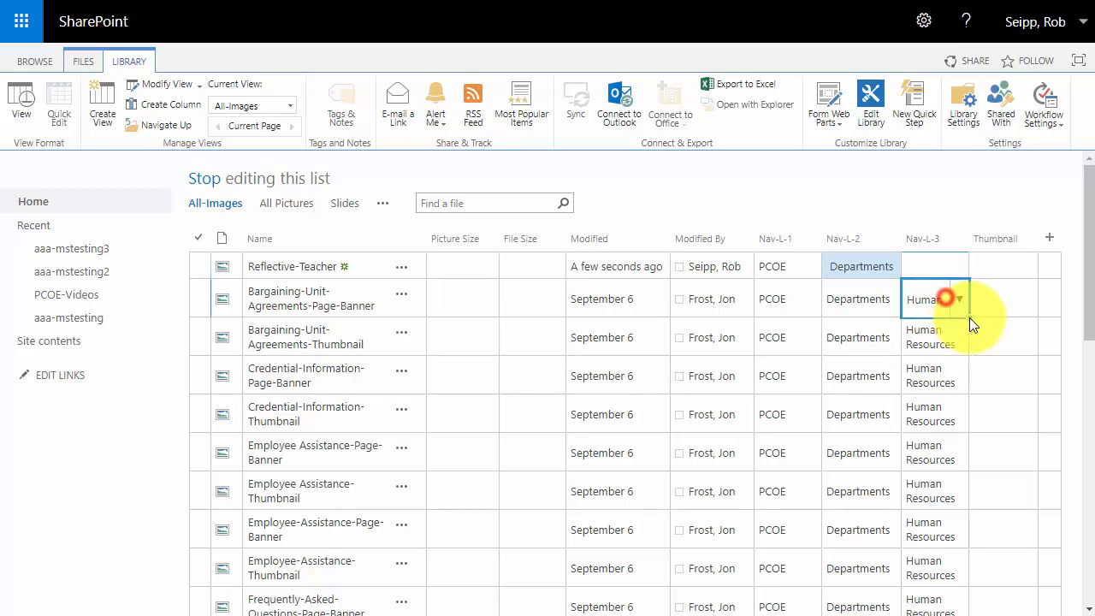
pyautogui.moveTo(967, 317); pyautogui.dragTo(961, 270)
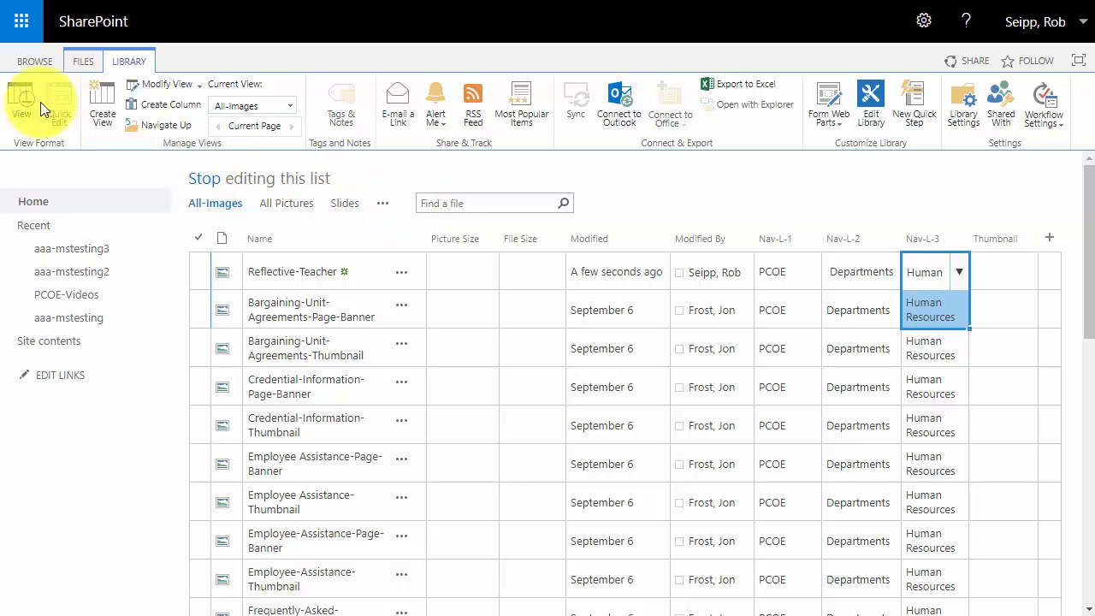
pyautogui.click(19, 103)
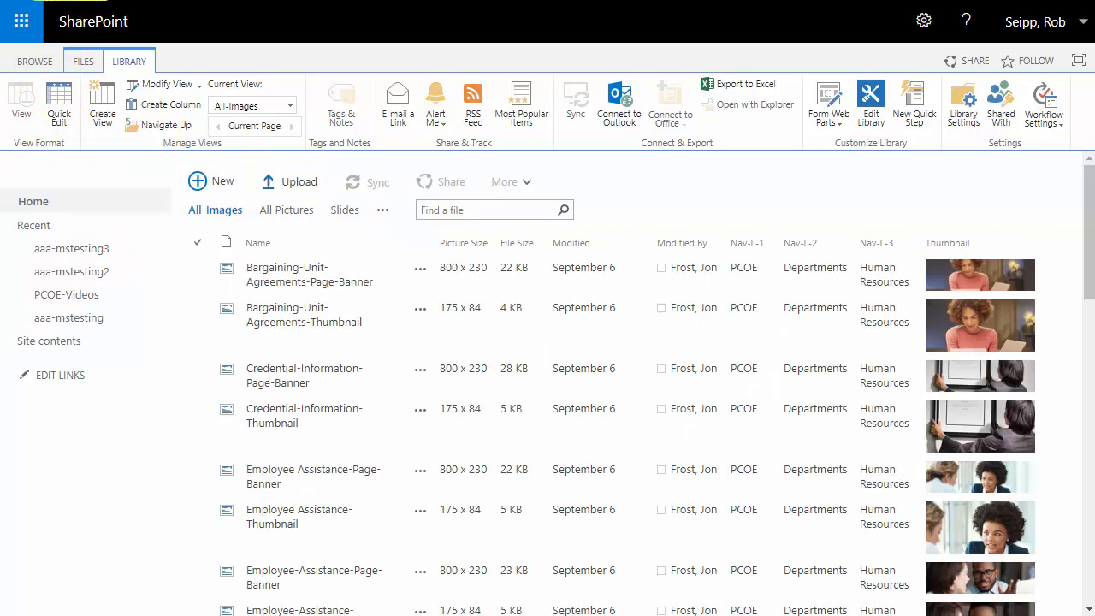
# Return to the Human Resources Health and Welfare page and open it for editing
pyautogui.click(71, 0)
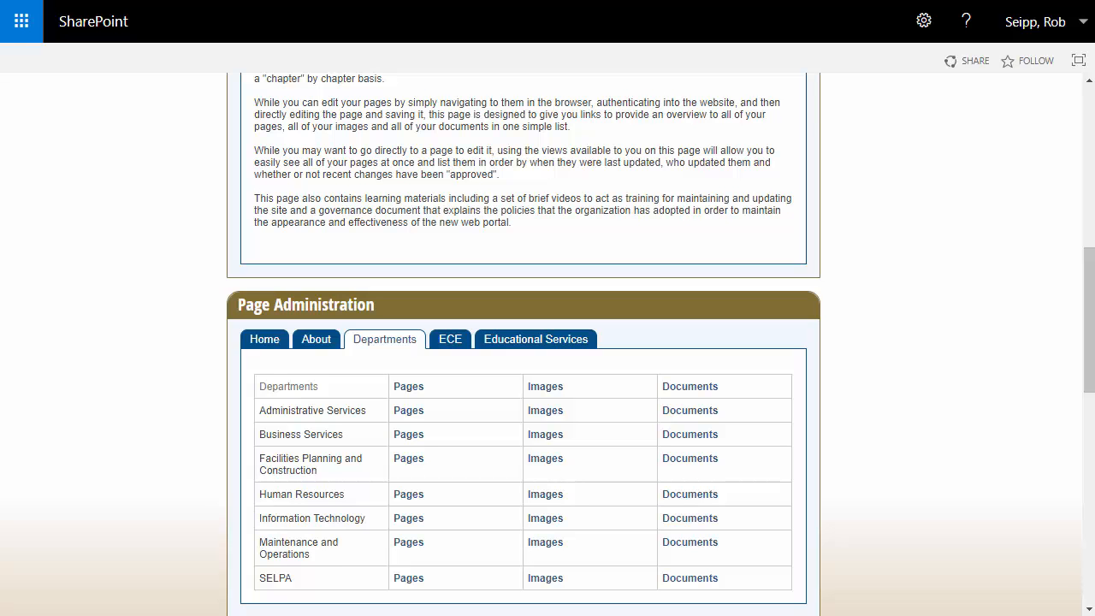
pyautogui.scroll(10, 123, 339)
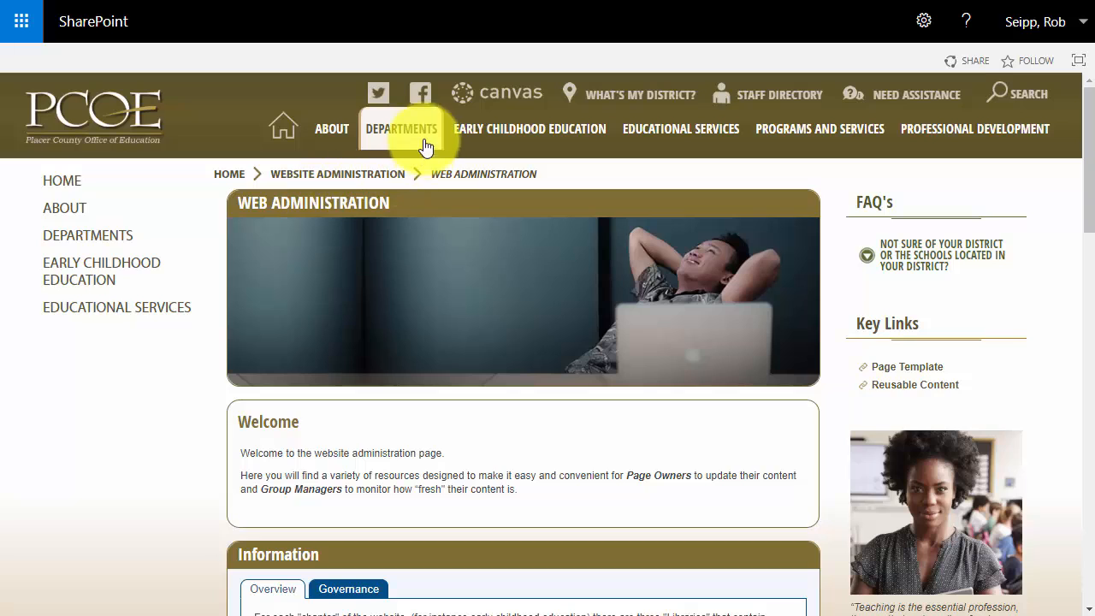
pyautogui.moveTo(419, 139)
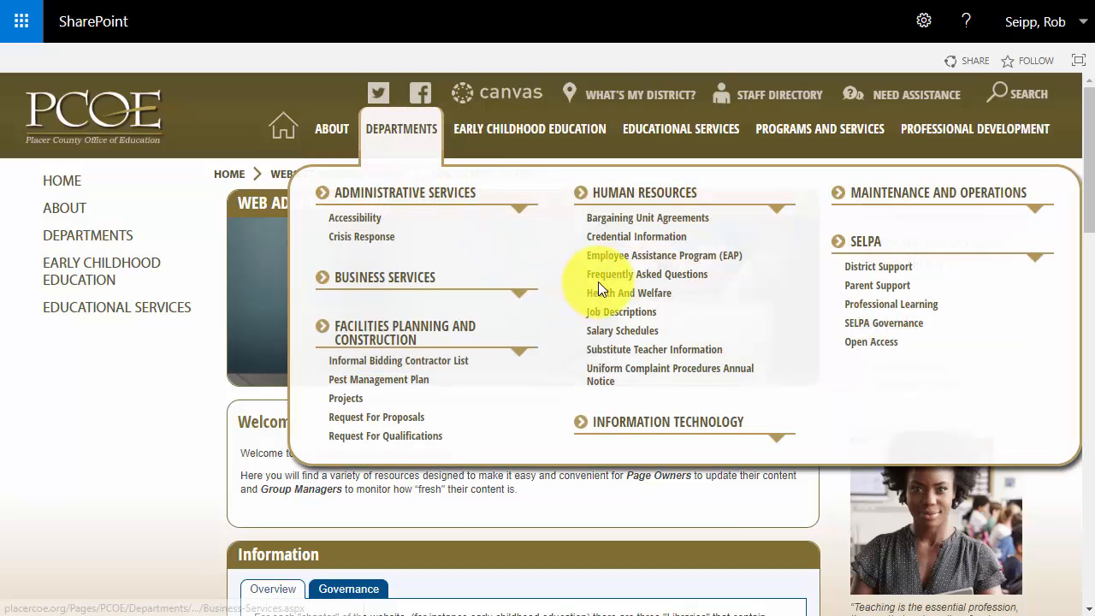
pyautogui.click(614, 301)
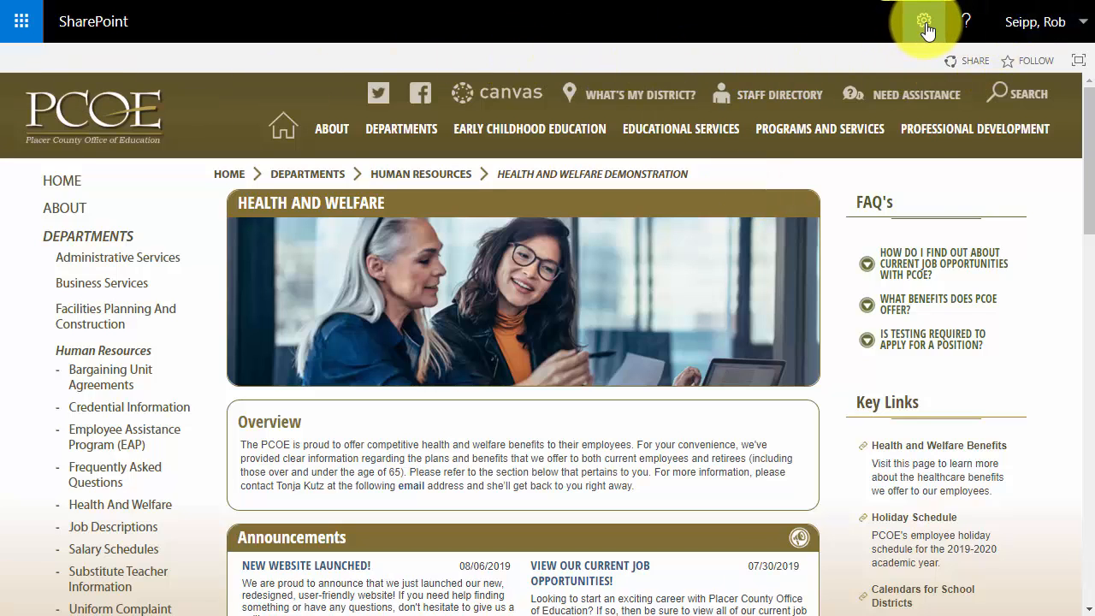
pyautogui.click(926, 23)
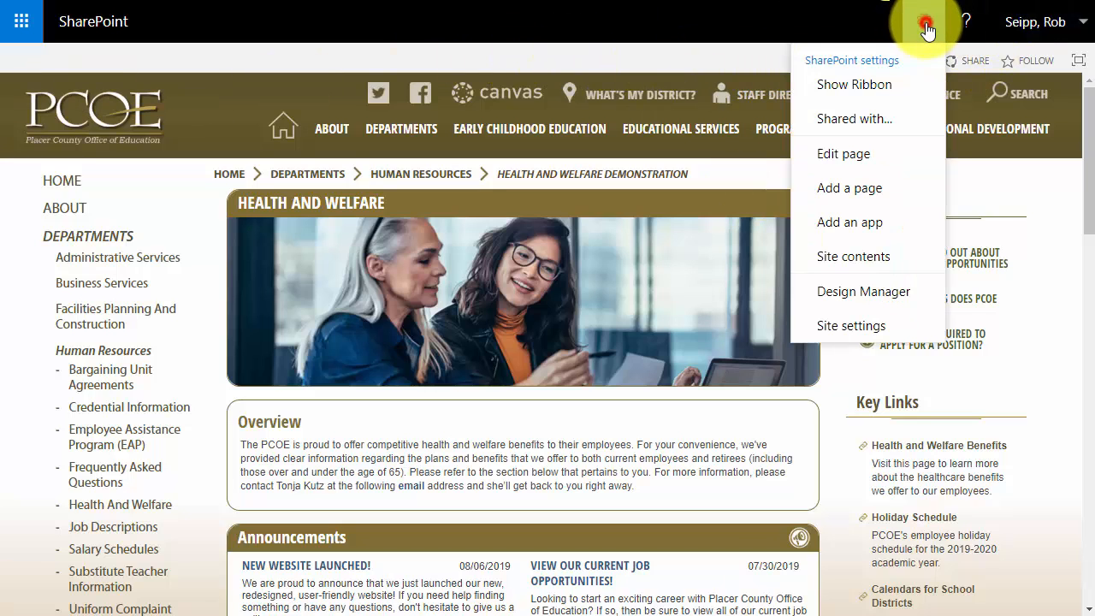
pyautogui.click(838, 159)
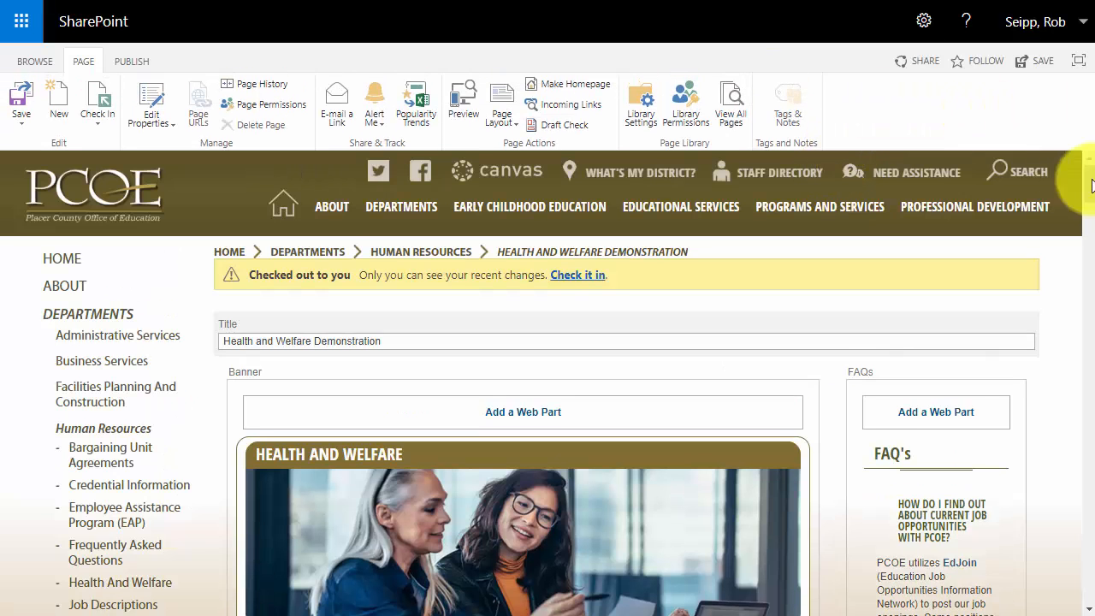
# Delete the existing picture above the quotation in the Quotations web part
pyautogui.scroll(-5, 936, 508)
pyautogui.scroll(-10, 930, 510)
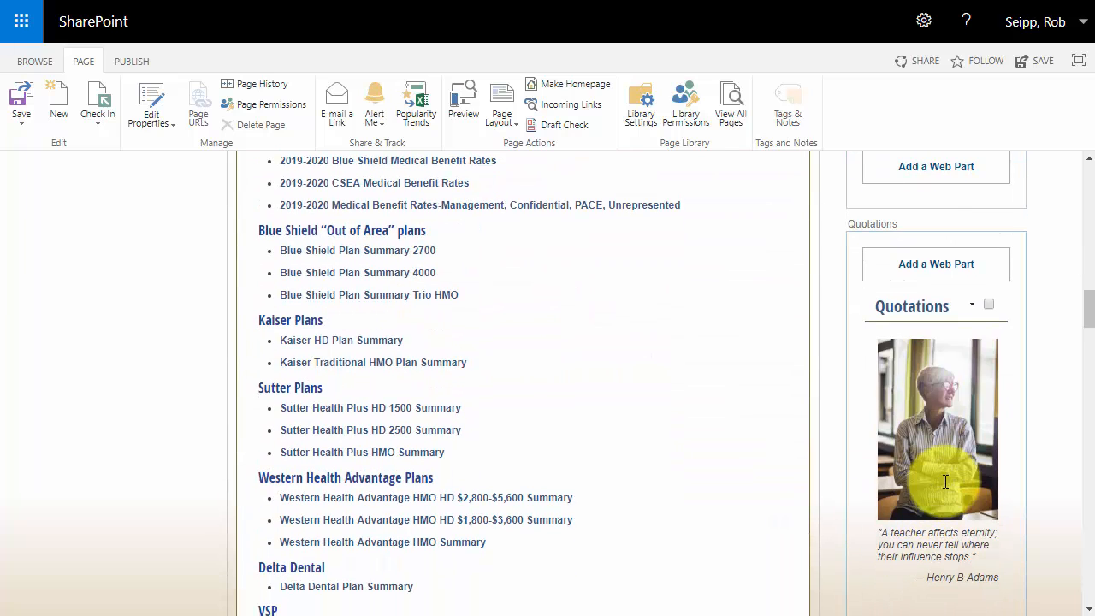
pyautogui.click(948, 440)
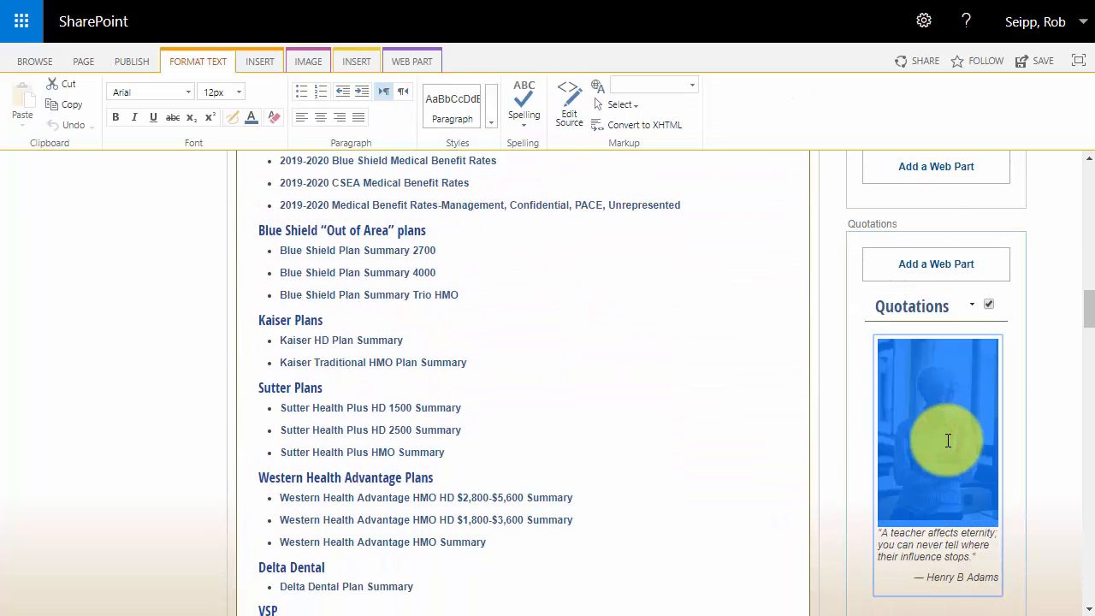
pyautogui.press('Delete')
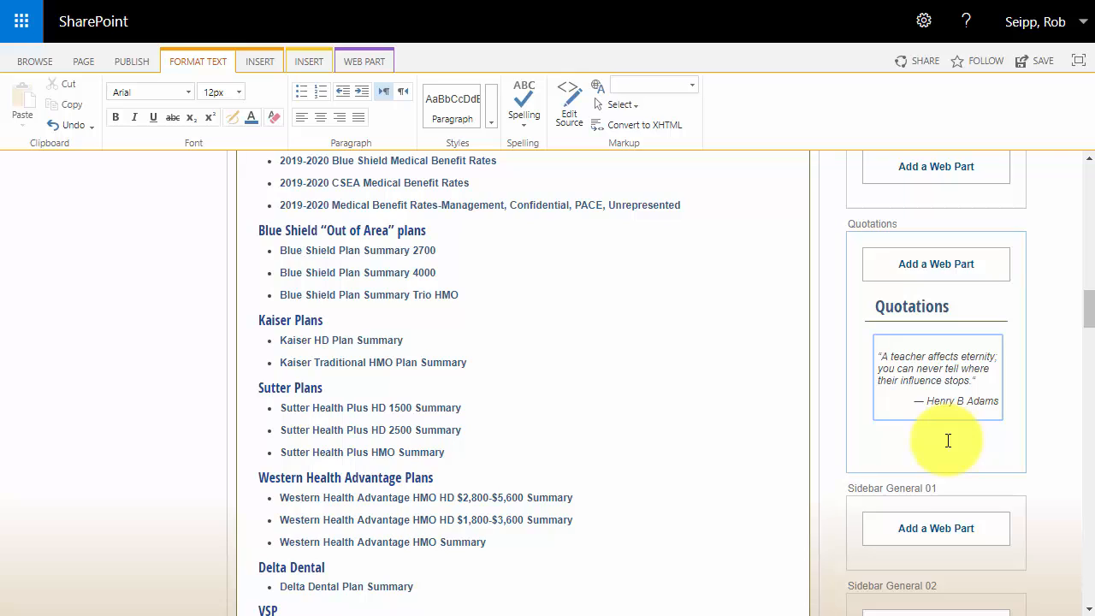
# Start inserting a picture from SharePoint above the quotation in the Quotations web part, and browse to the Human-Resources folder under Page-Images/PCOE/Departments
pyautogui.click(882, 344)
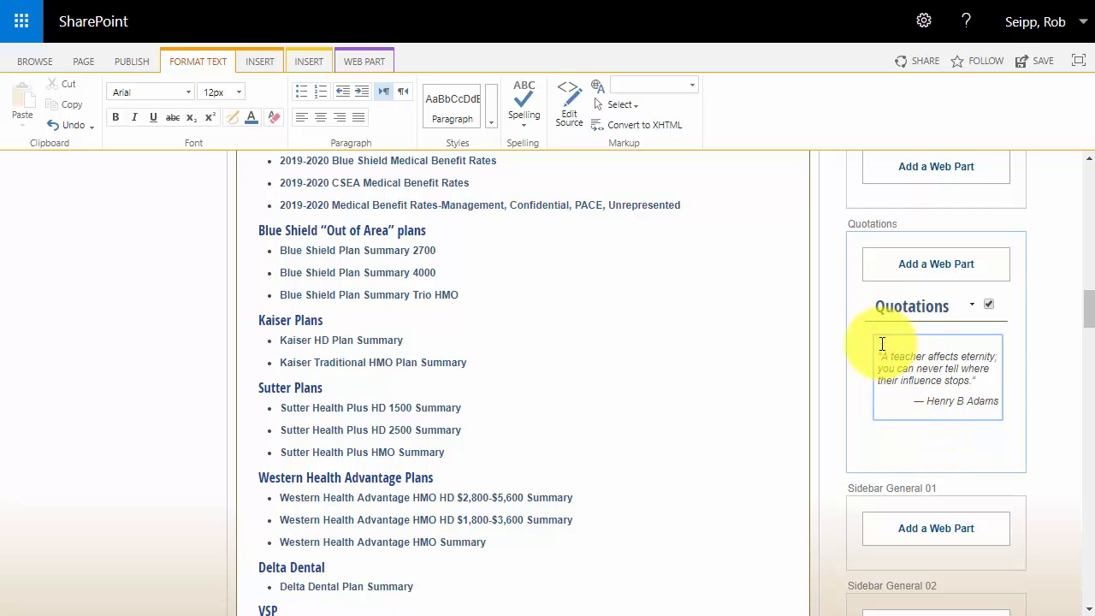
pyautogui.click(882, 343)
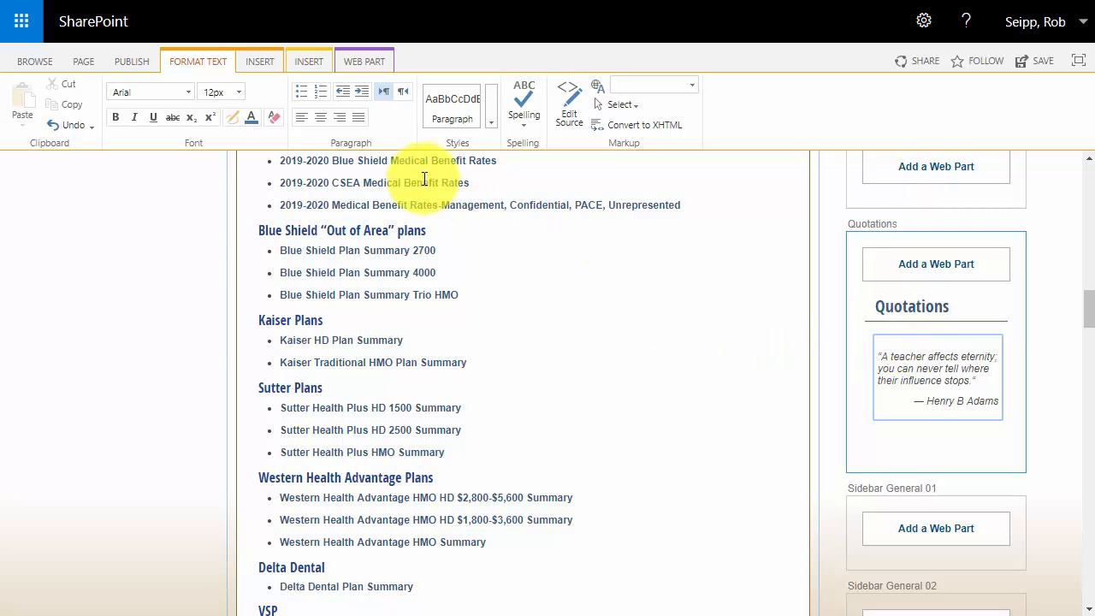
pyautogui.click(264, 61)
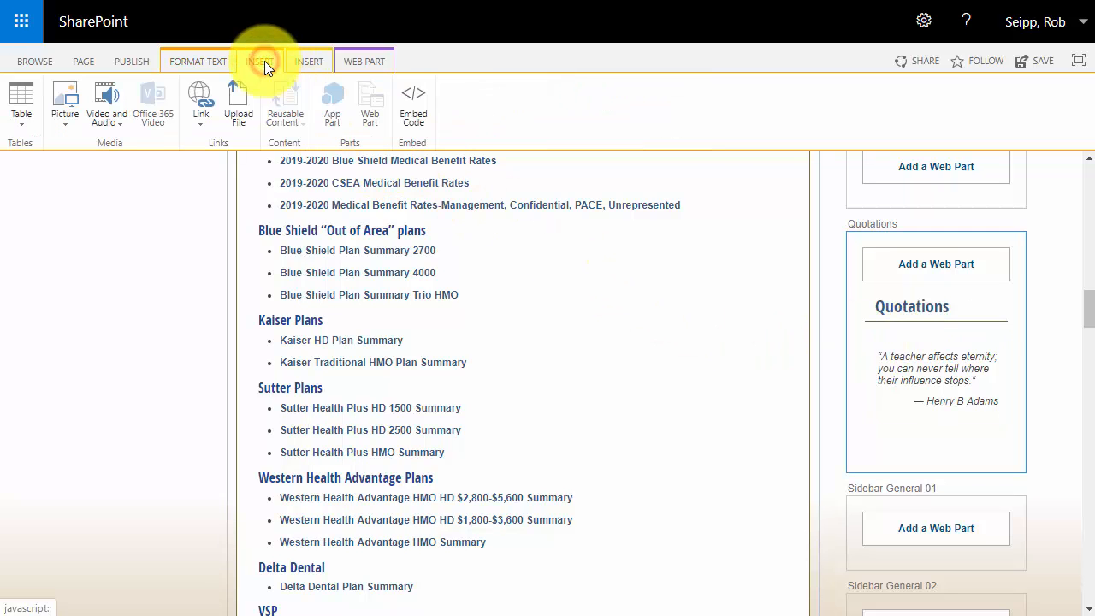
pyautogui.click(66, 133)
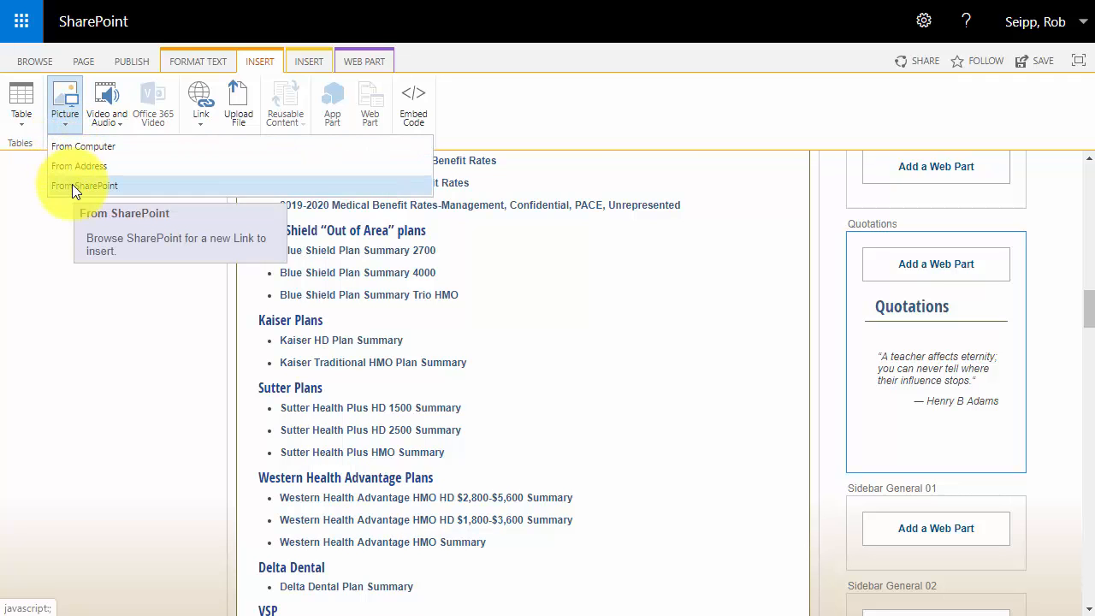
pyautogui.click(72, 185)
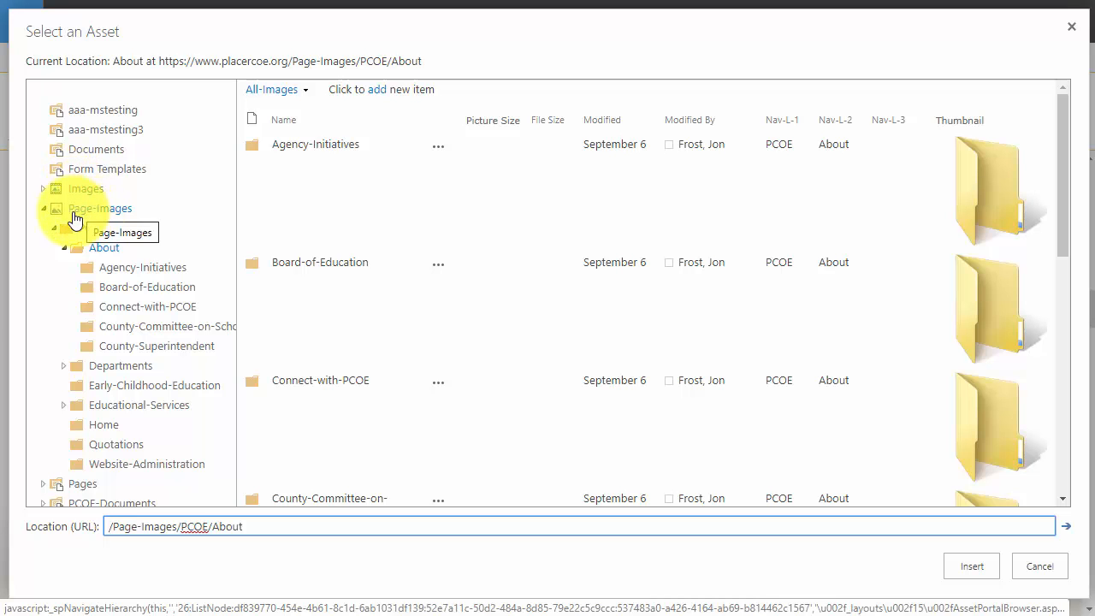
pyautogui.click(103, 373)
pyautogui.click(64, 364)
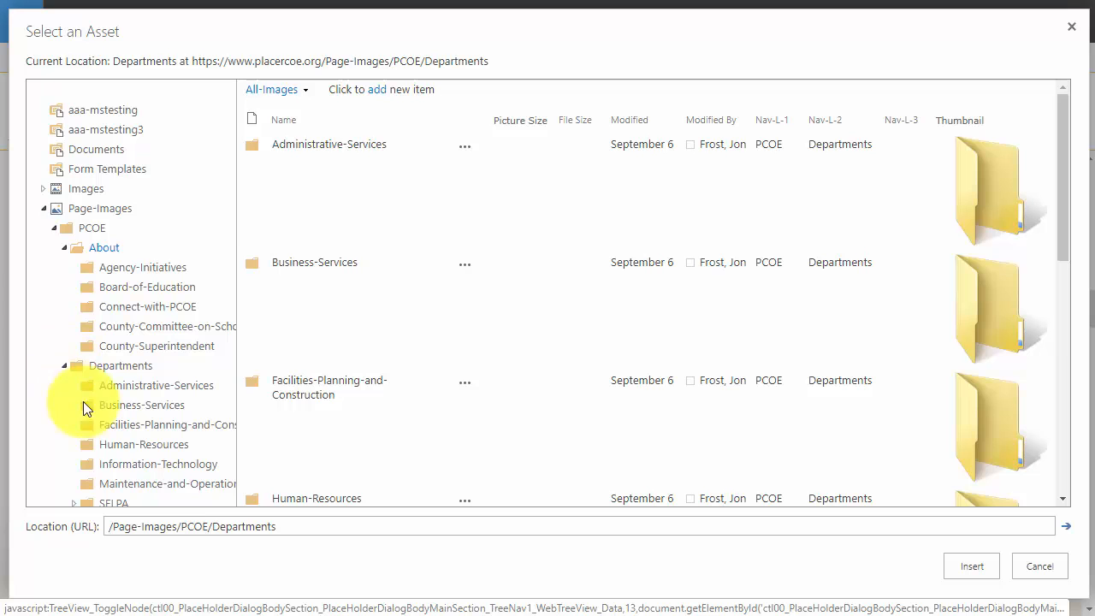
pyautogui.click(107, 447)
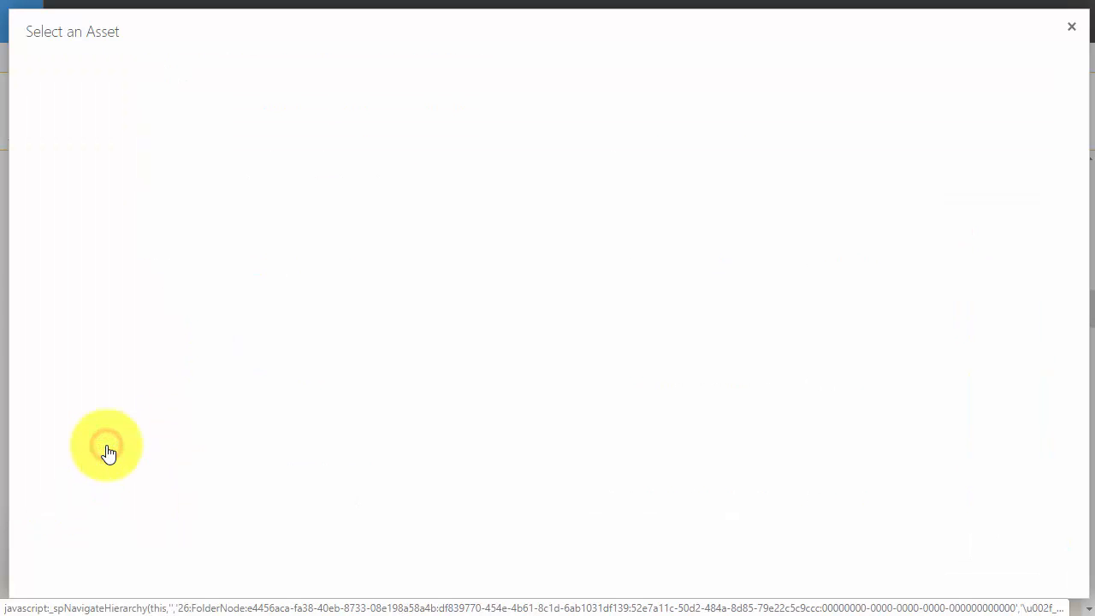
# Sort the Human-Resources images by modified date, newest first, and insert Reflective-Teacher.jpg above the quotation
pyautogui.click(596, 121)
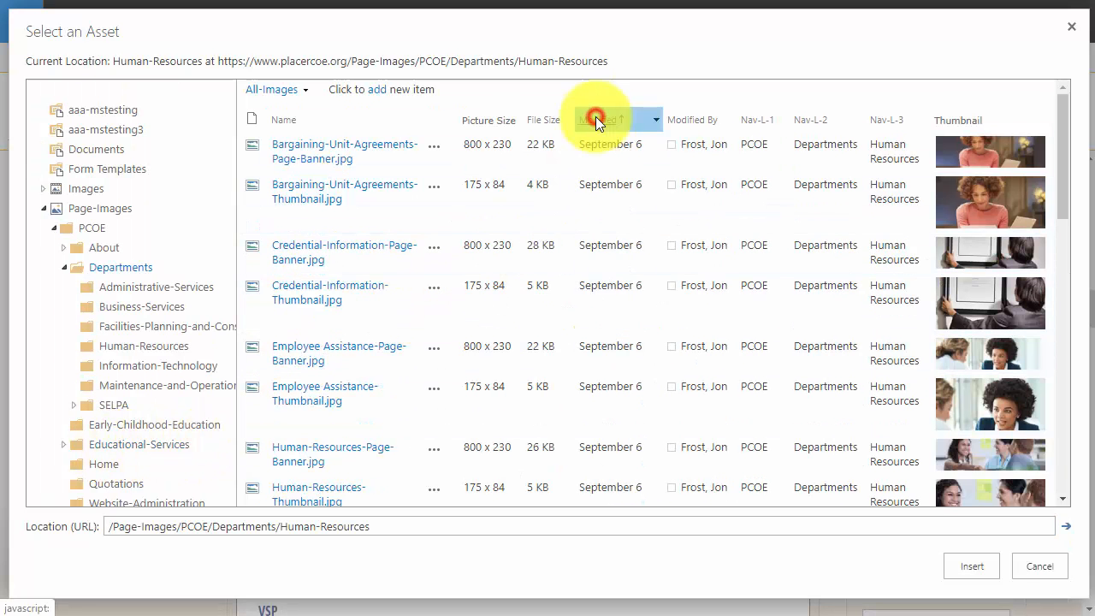
pyautogui.click(596, 121)
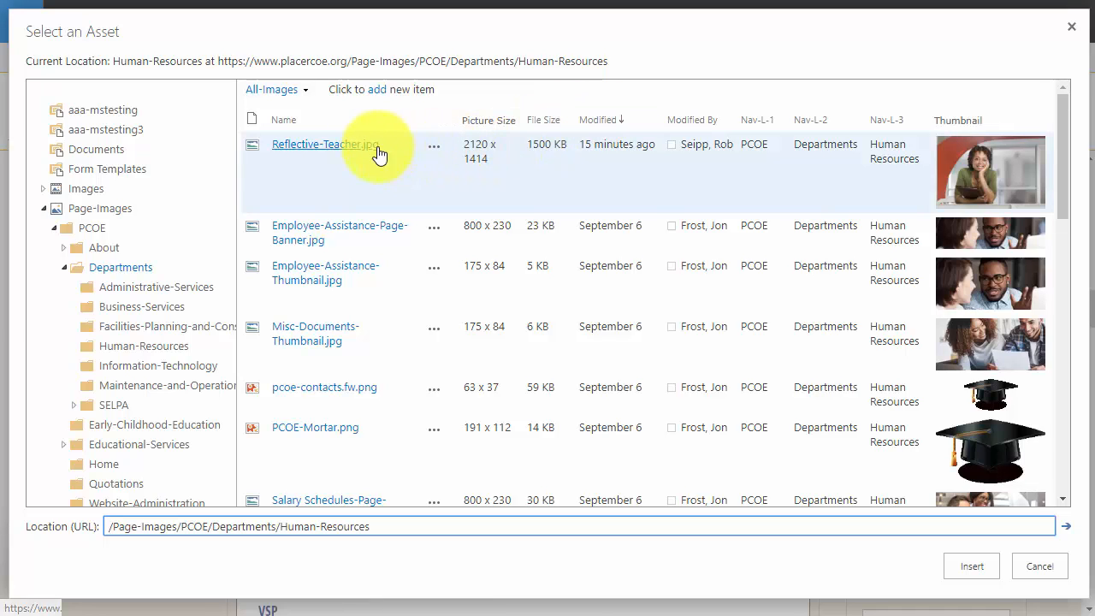
pyautogui.click(350, 153)
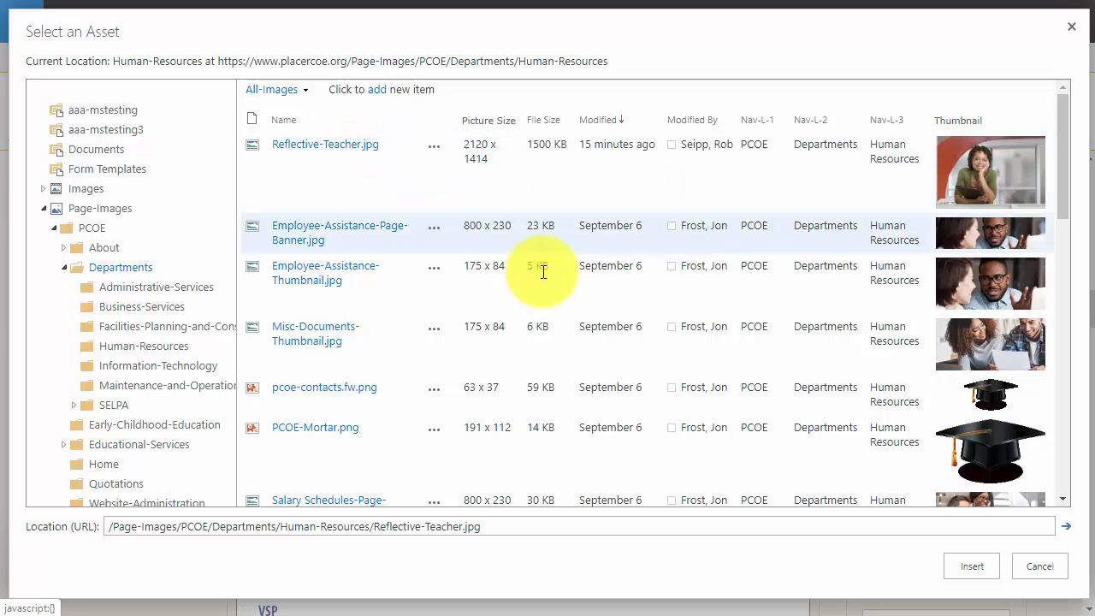
pyautogui.click(969, 565)
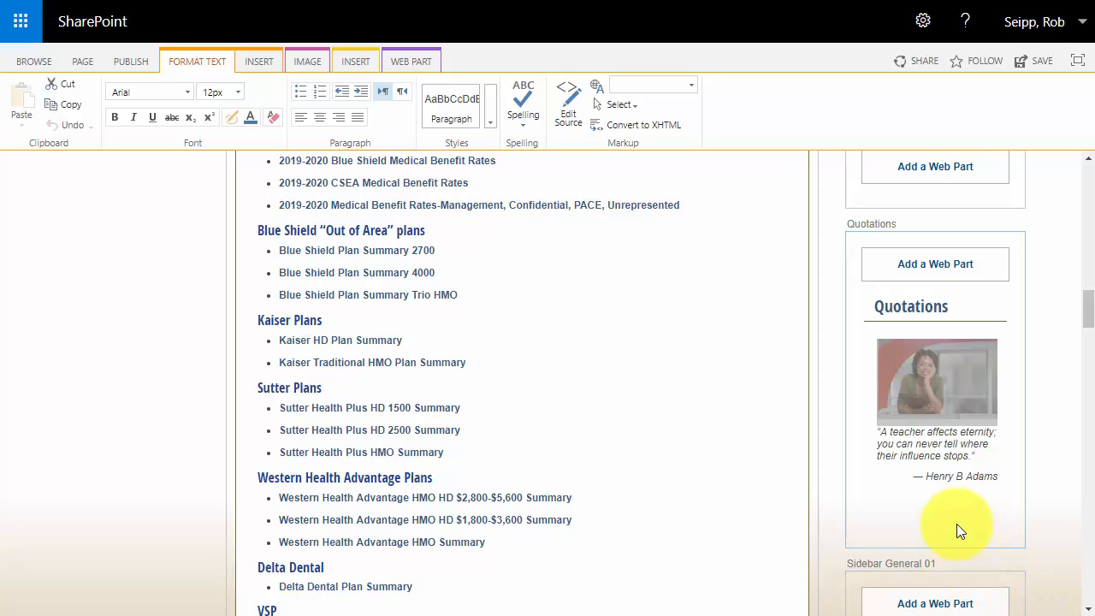
# Set the alt text of the inserted Quotations picture to "Thoughtful Teacher"
pyautogui.click(936, 378)
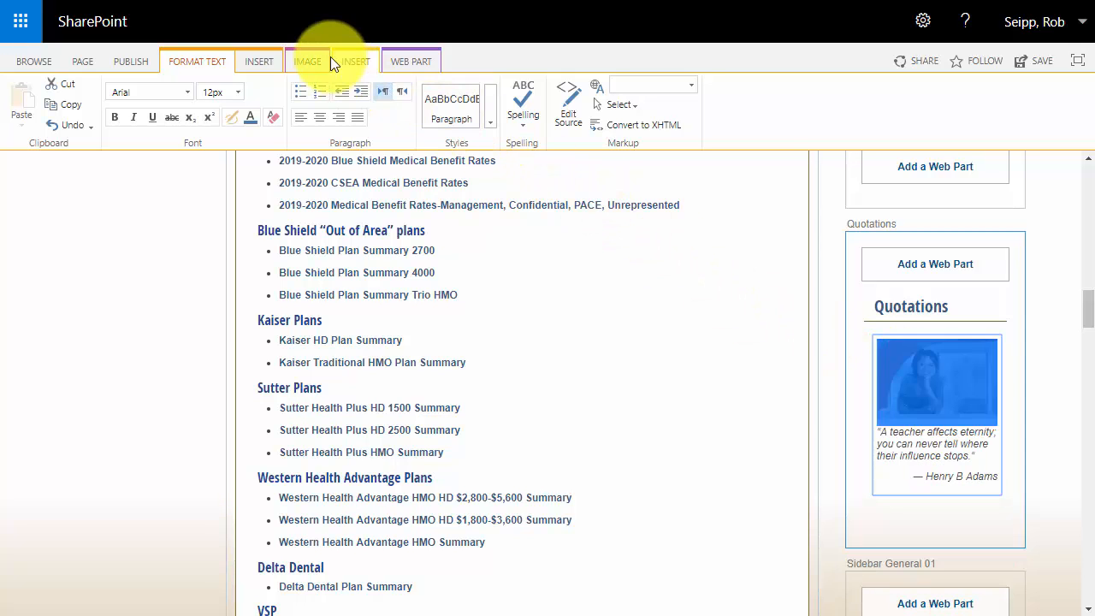
pyautogui.click(305, 58)
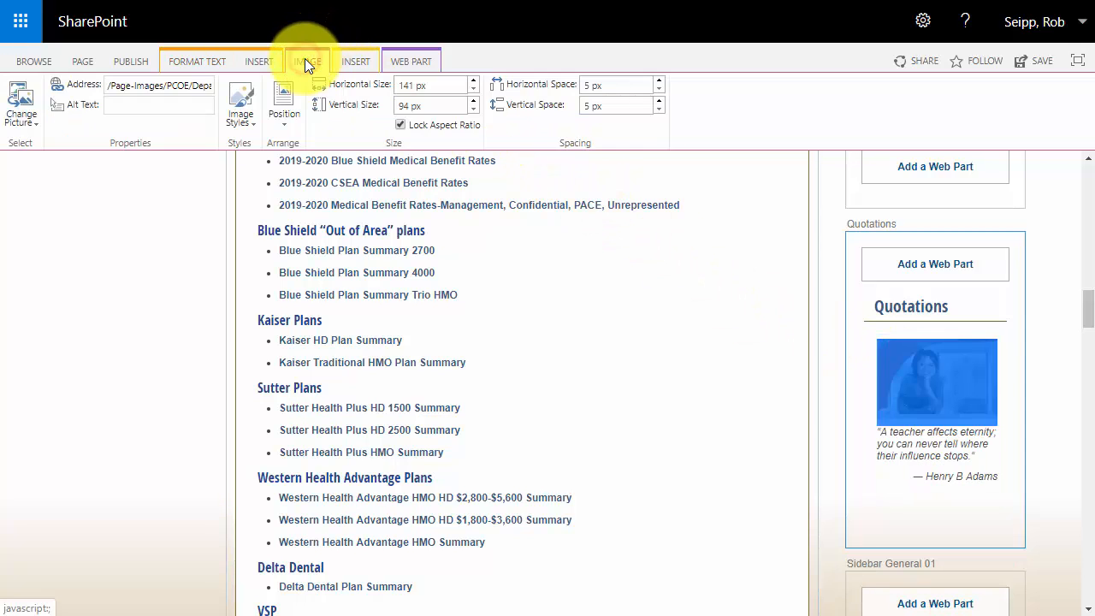
pyautogui.click(147, 105)
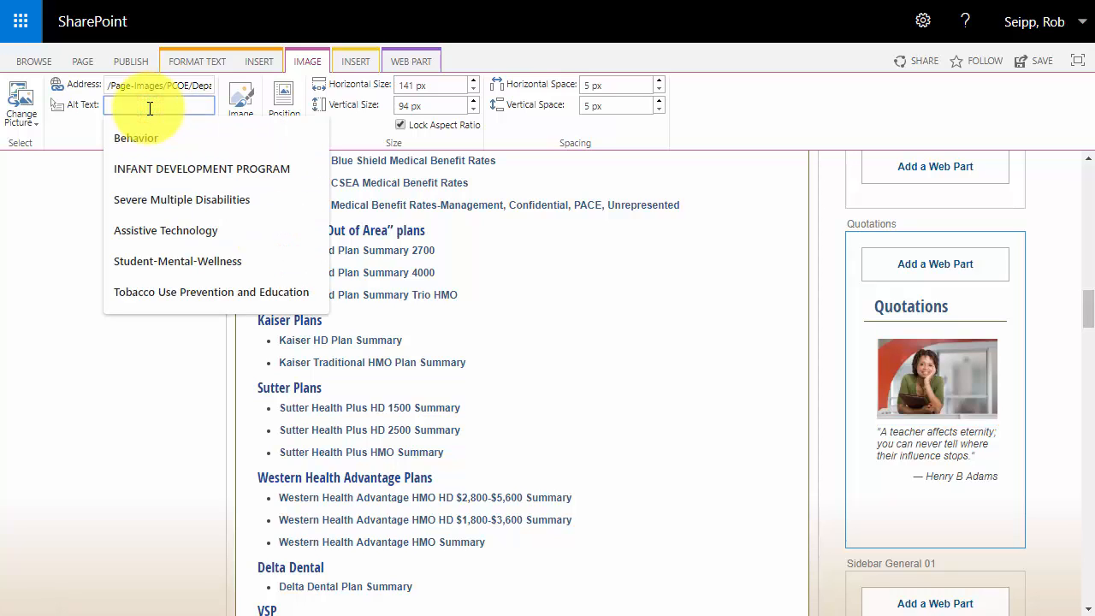
pyautogui.write('Thoughtful Teacher')
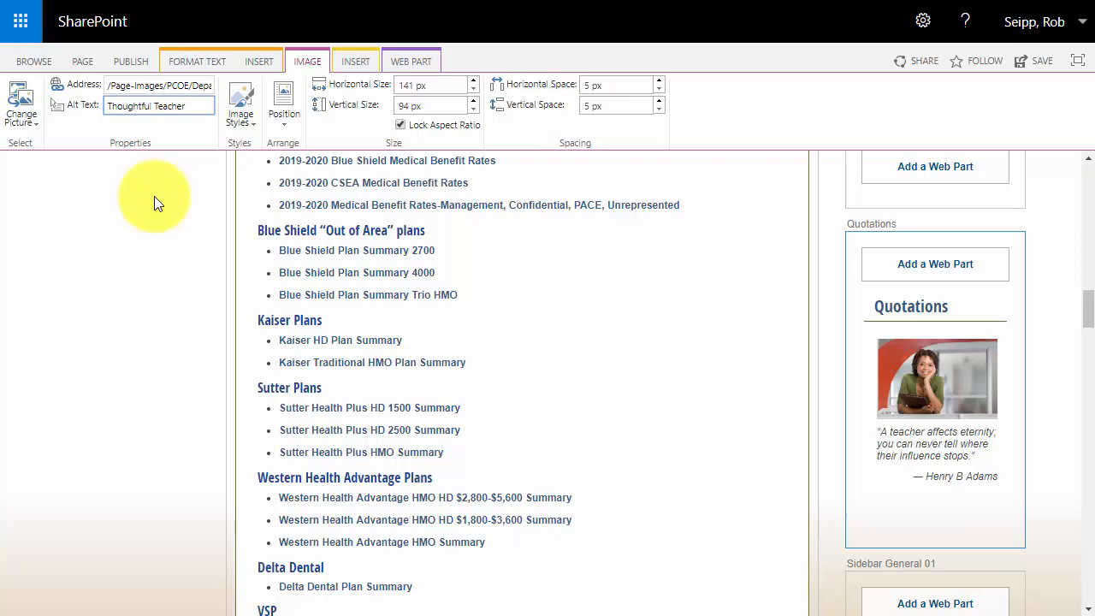
# Save the Health and Welfare page, check it in without a comment, and publish the draft
pyautogui.click(1033, 73)
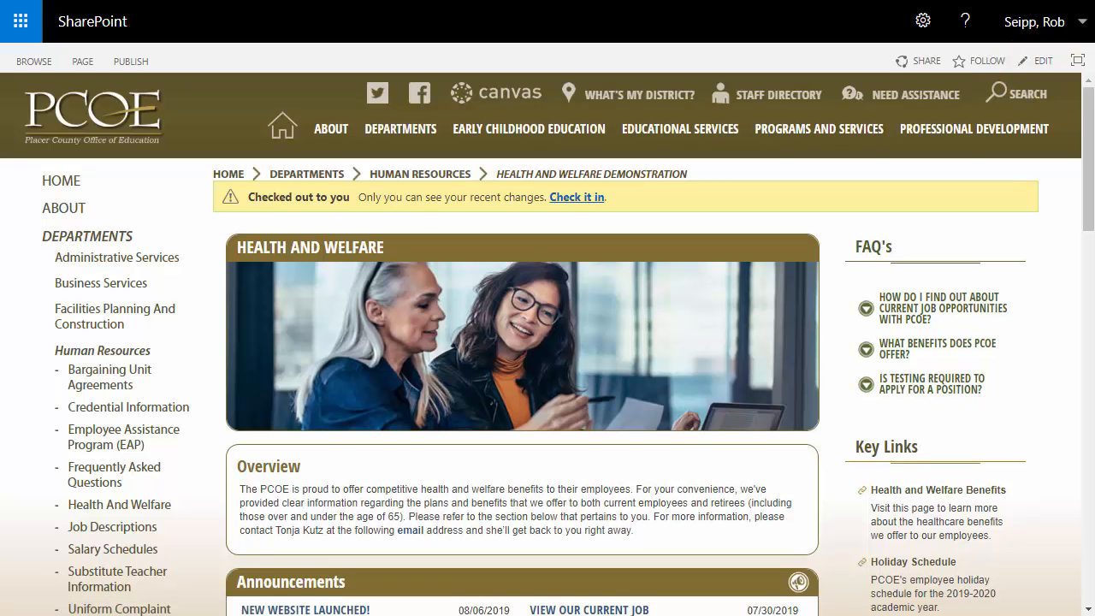
pyautogui.click(581, 199)
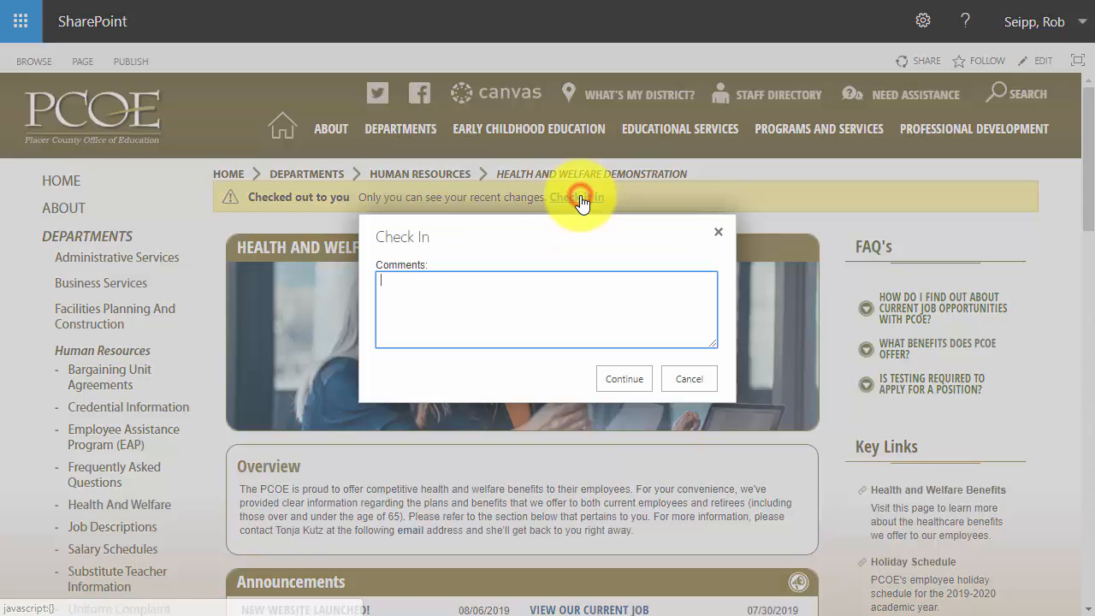
pyautogui.click(628, 382)
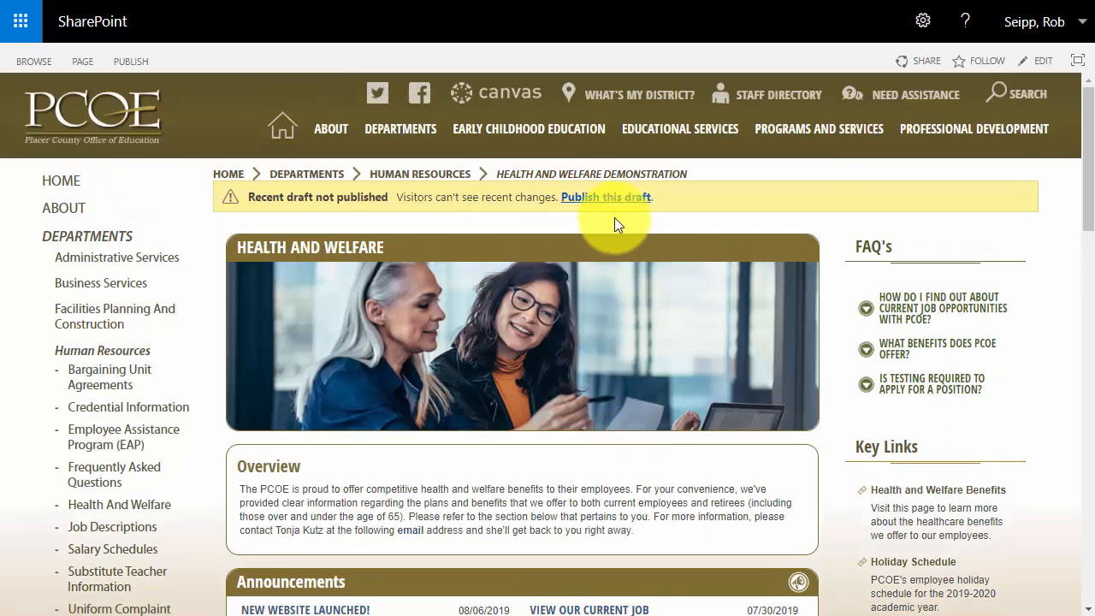
pyautogui.click(607, 198)
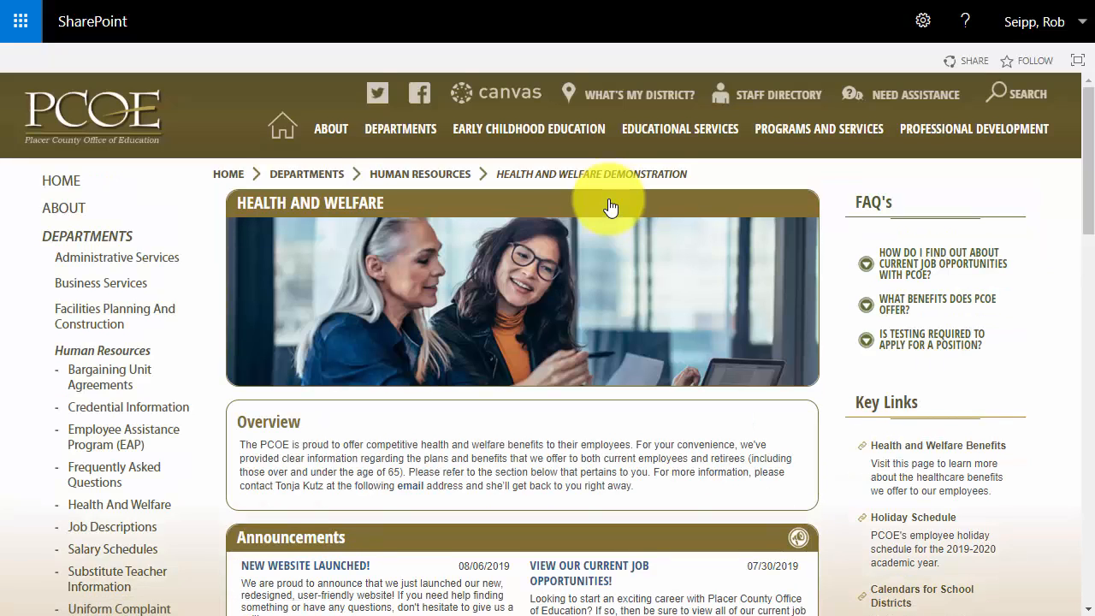
# Review the new quotation picture on the published Health and Welfare page, and go to the site's home page
pyautogui.scroll(-5, 609, 206)
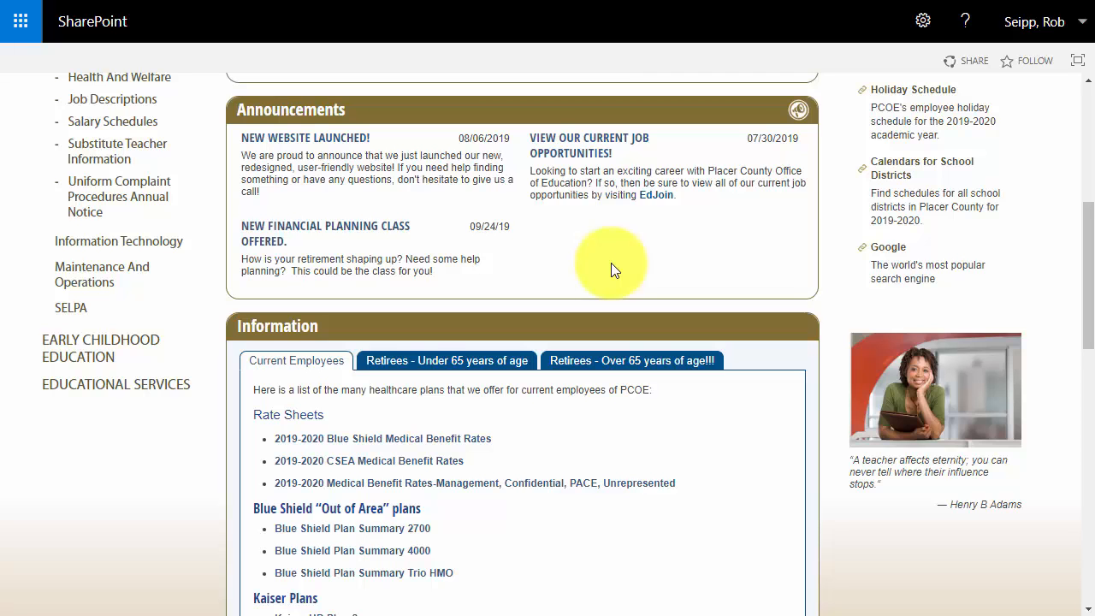
pyautogui.scroll(5, 611, 263)
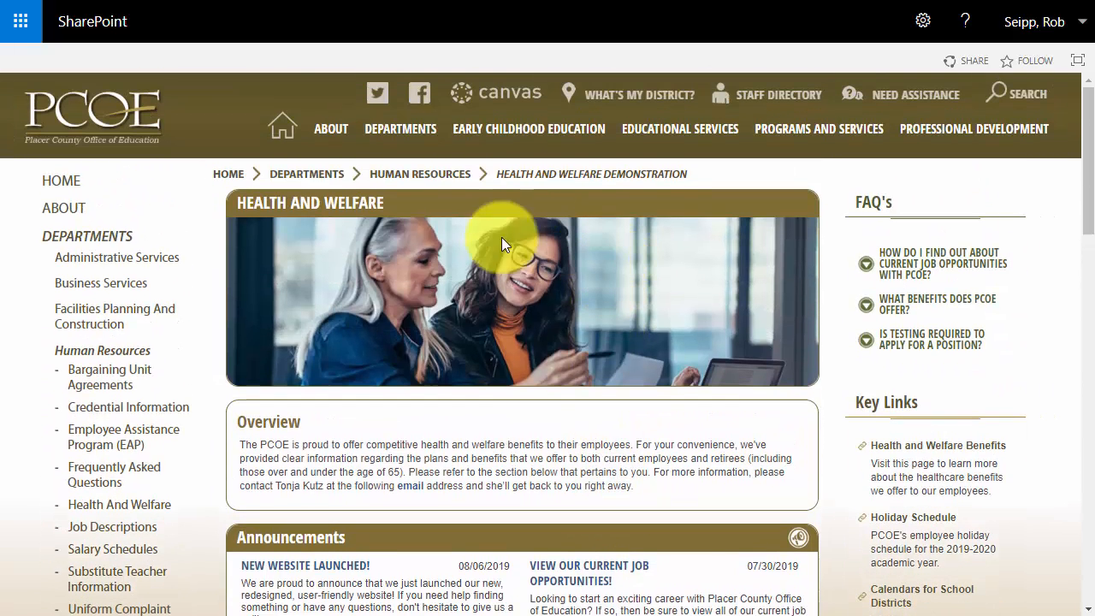
pyautogui.click(284, 124)
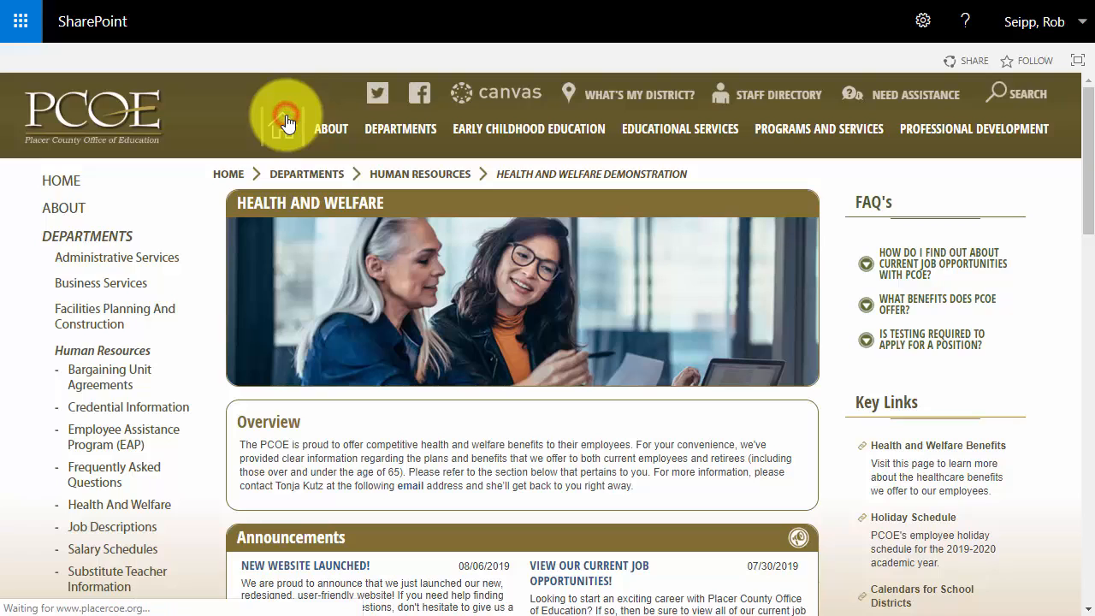